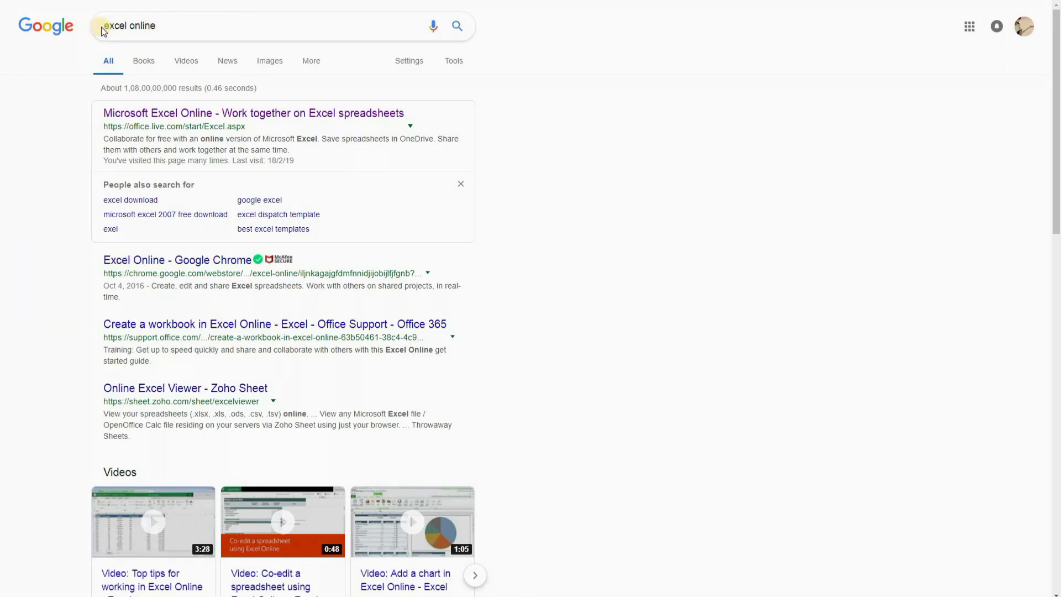
Step: Select the 'excel online' query in the Google search box and dismiss the suggestions
left_click_drag(104, 26, 159, 23)
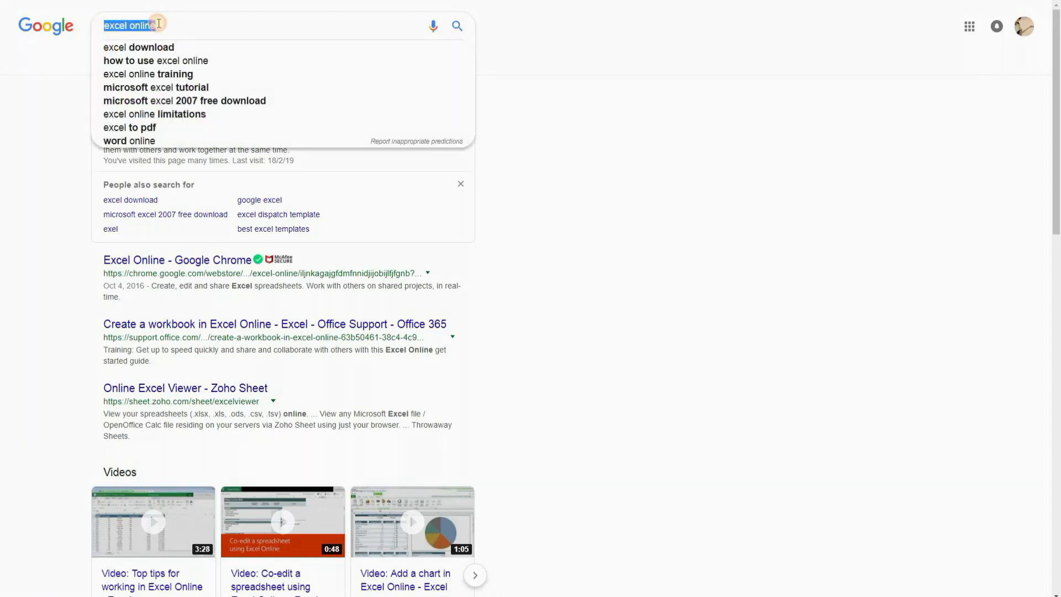
left_click(718, 169)
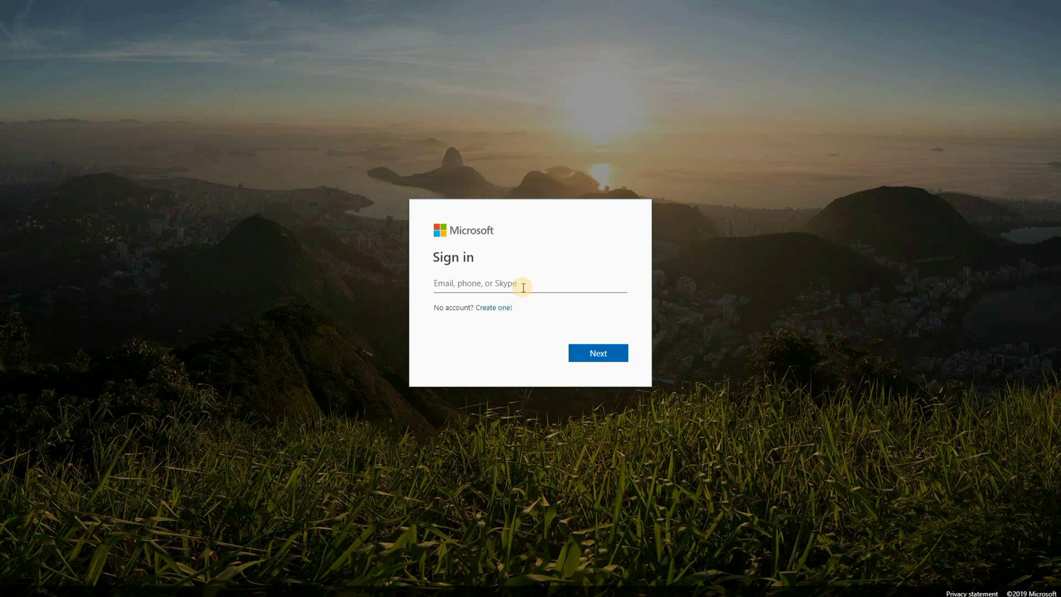
Step: Sign in to Microsoft with the account e-mail address and the saved password
left_click(526, 285)
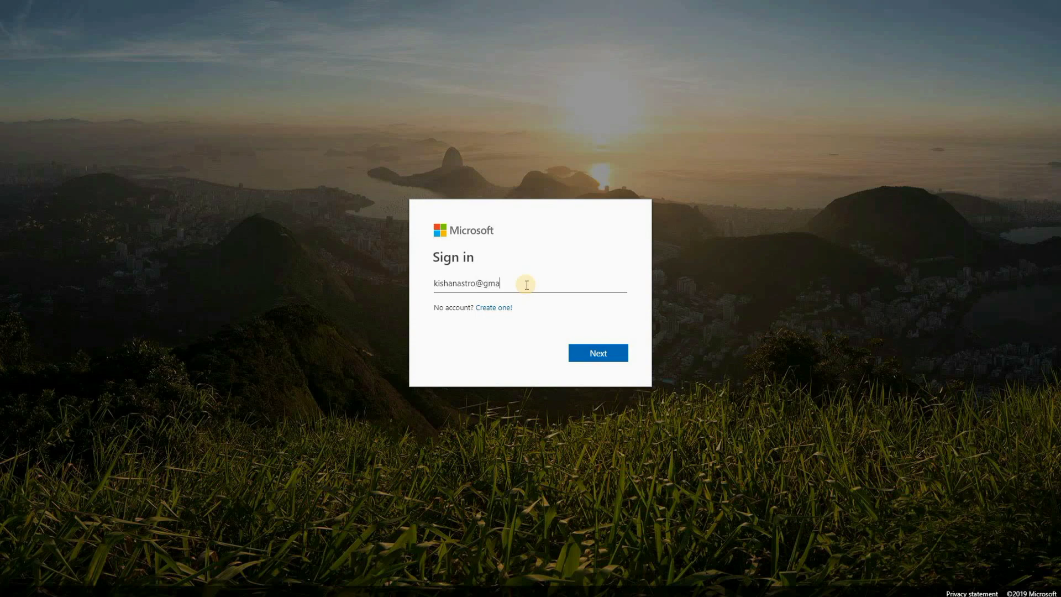
key("Return")
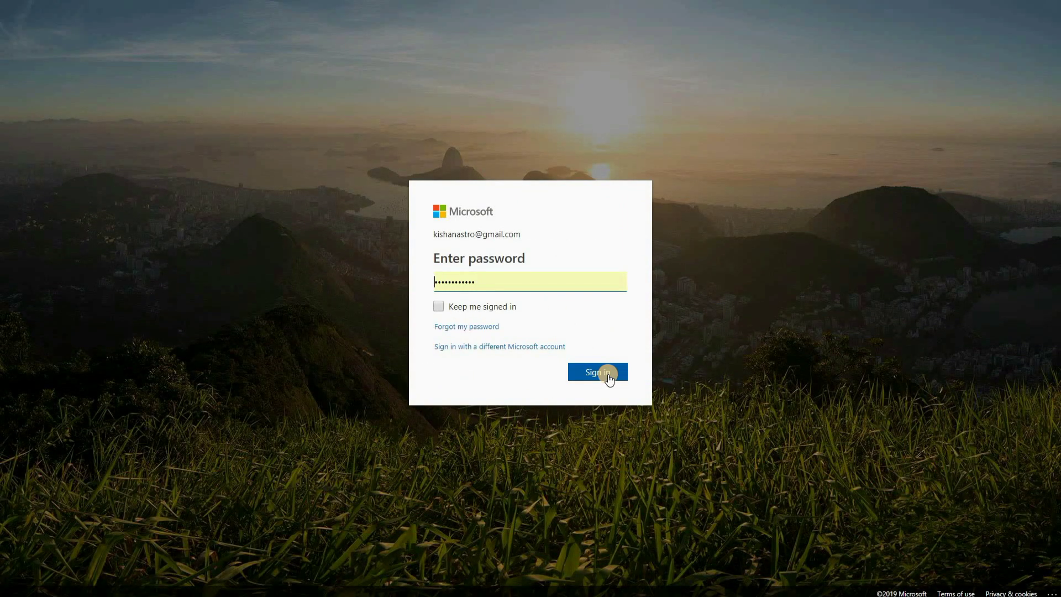
left_click(606, 375)
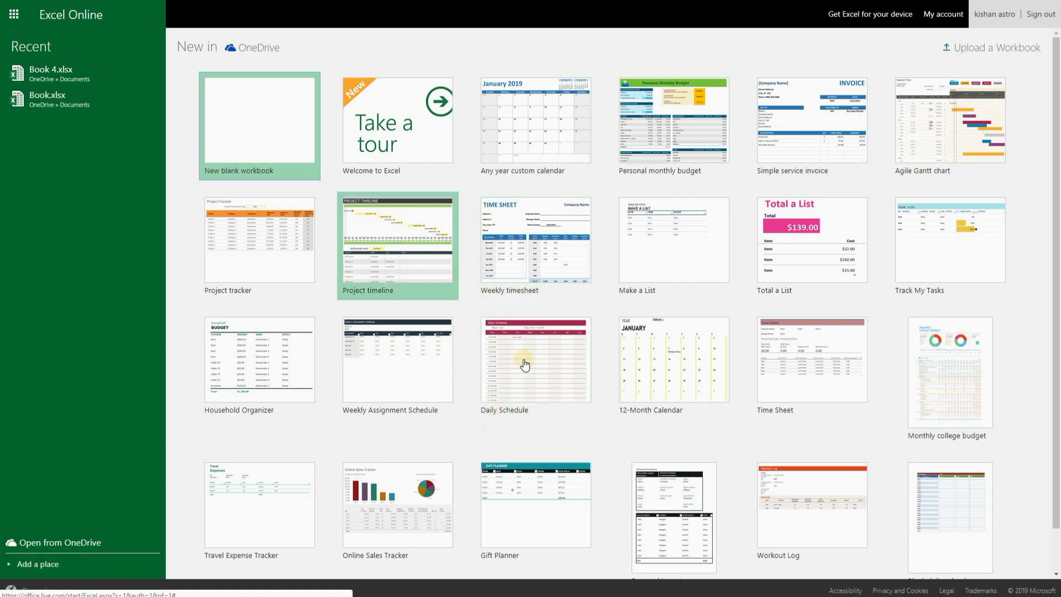
Step: Scroll through the template gallery on the Excel Online start page
scroll(691, 414, "down", 1)
scroll(706, 438, "up", 1)
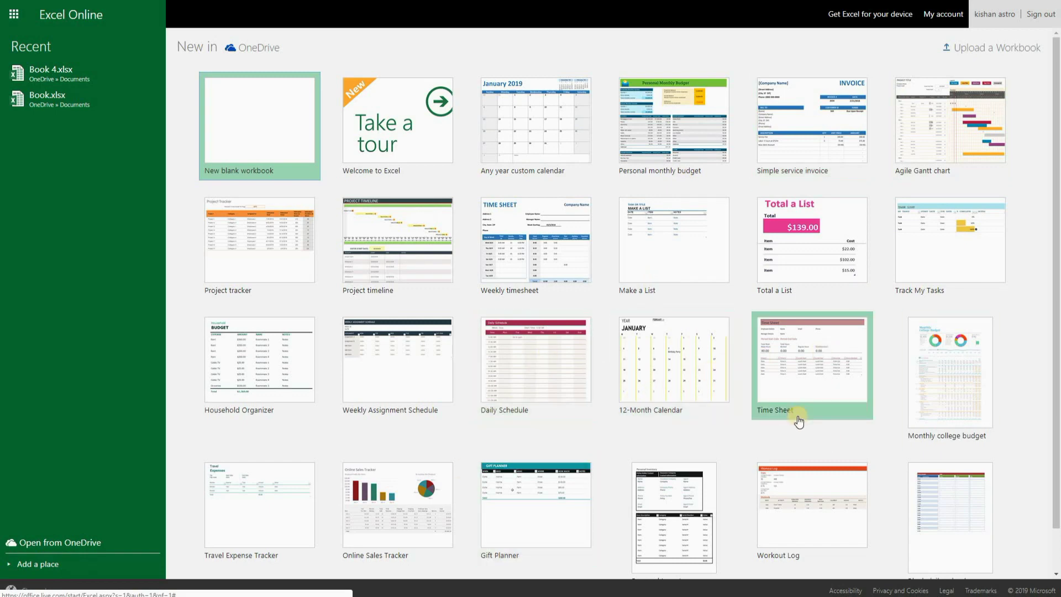
scroll(798, 421, "down", 1)
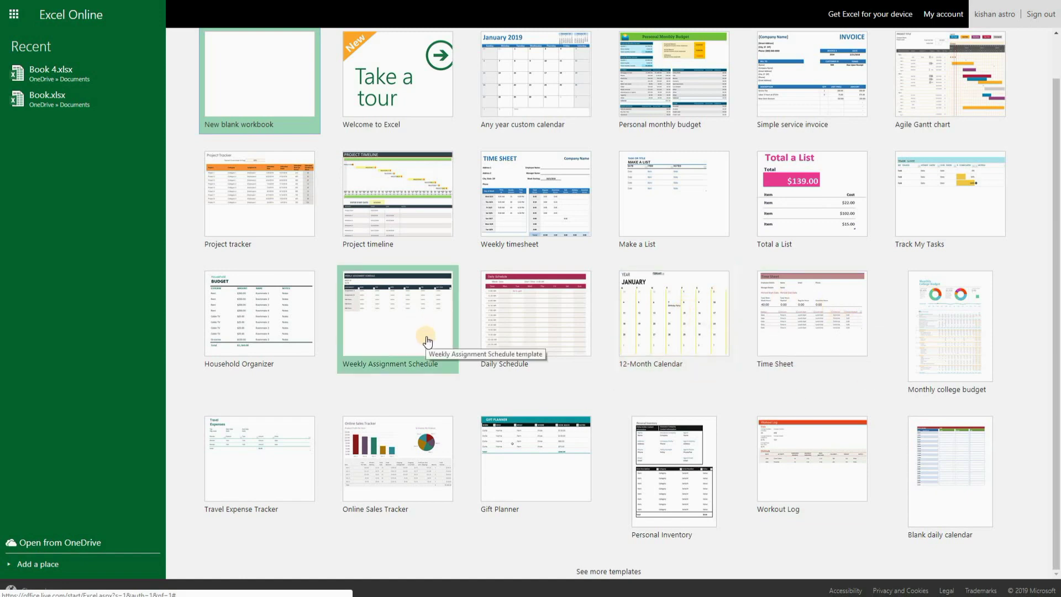
scroll(425, 337, "up", 1)
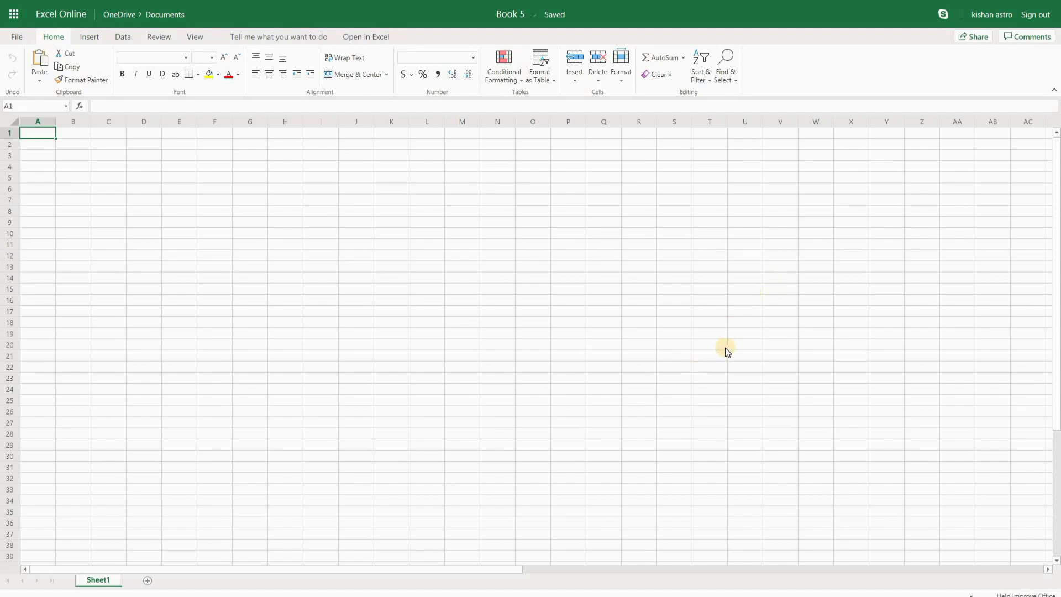
left_click(9, 146)
left_click(9, 210)
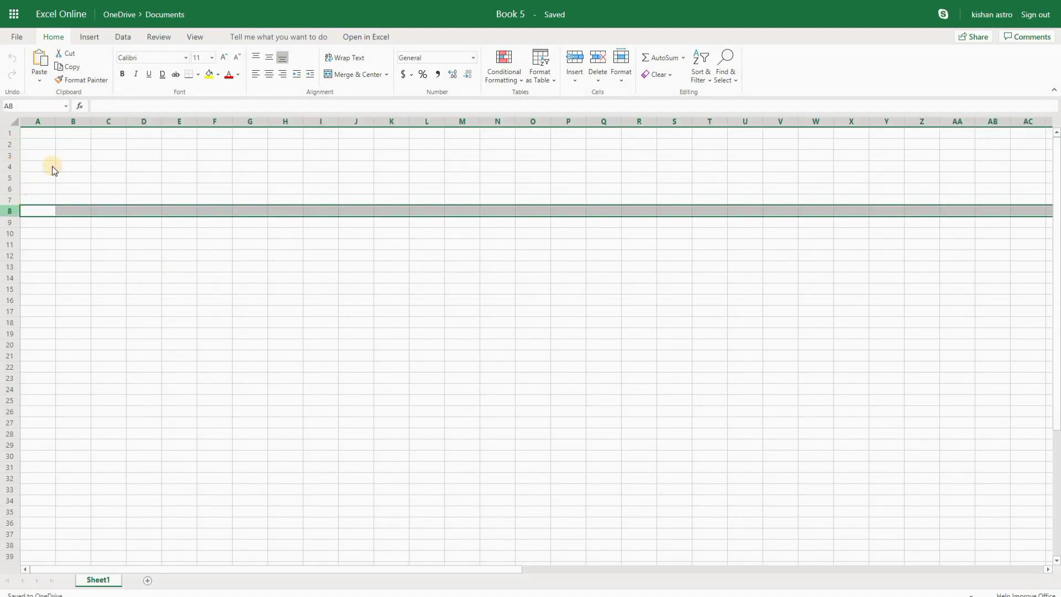
left_click(82, 124)
left_click(113, 123)
left_click(147, 124)
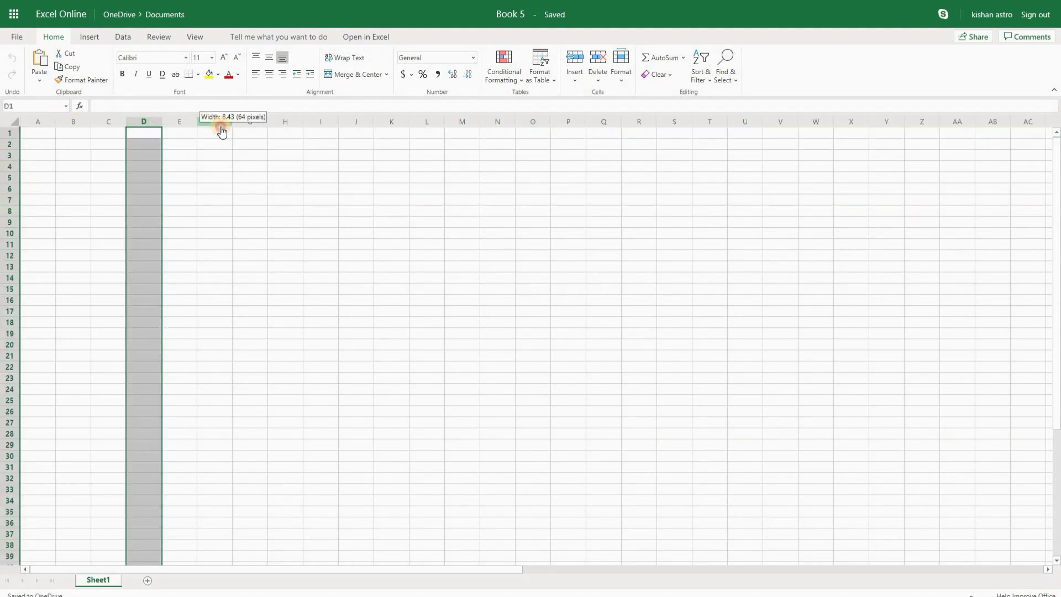
left_click(350, 224)
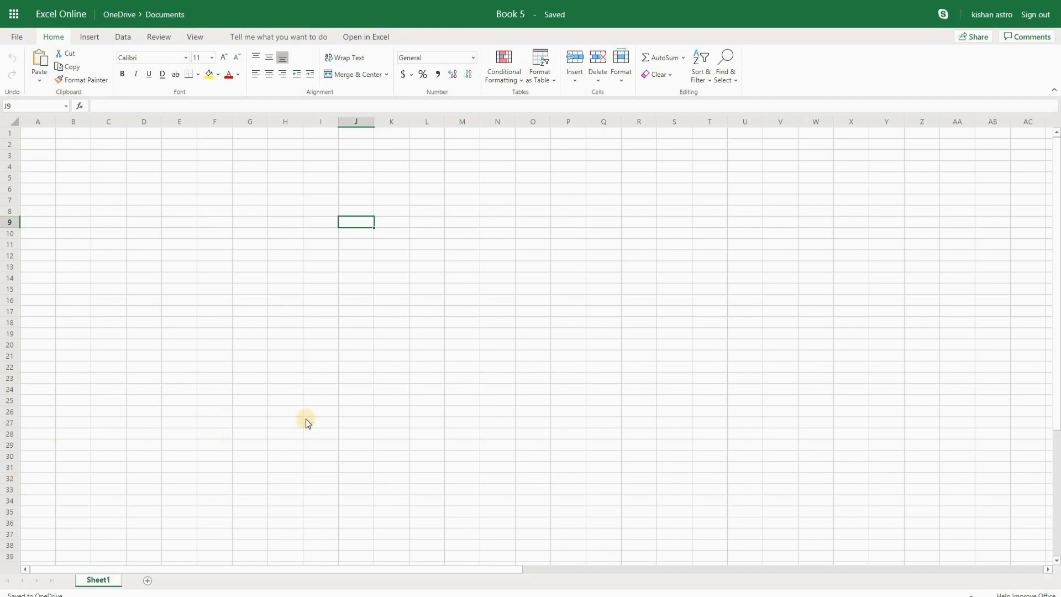
scroll(313, 423, "down", 20)
scroll(314, 420, "down", 20)
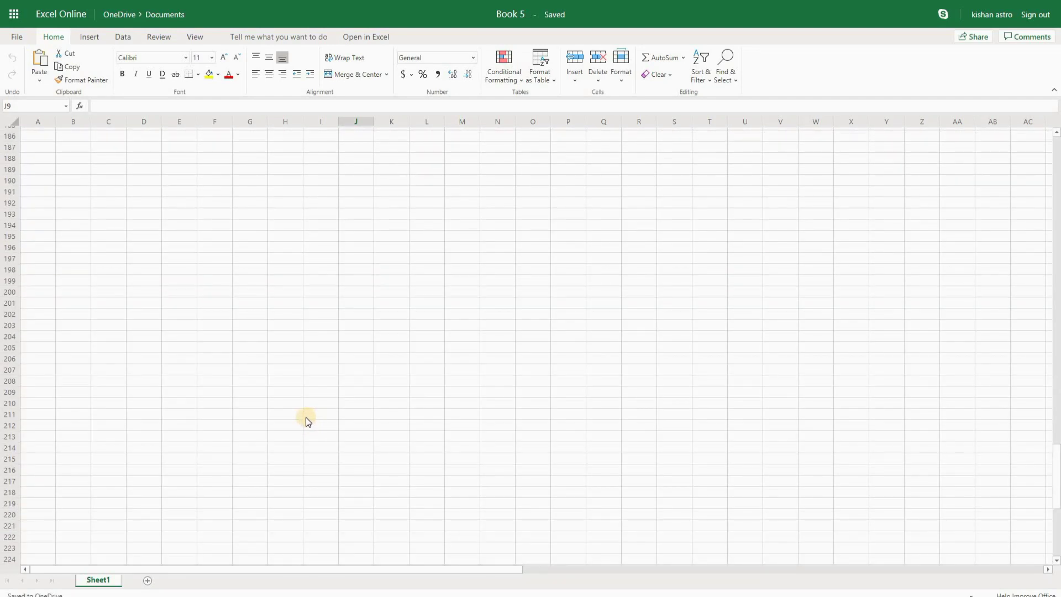
scroll(308, 421, "down", 18)
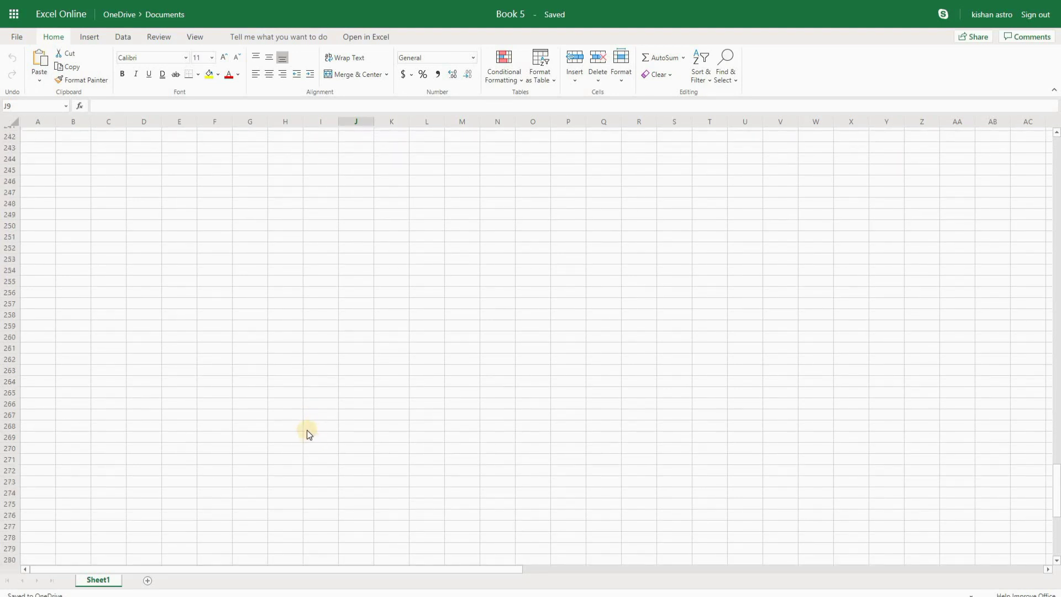
scroll(322, 419, "down", 20)
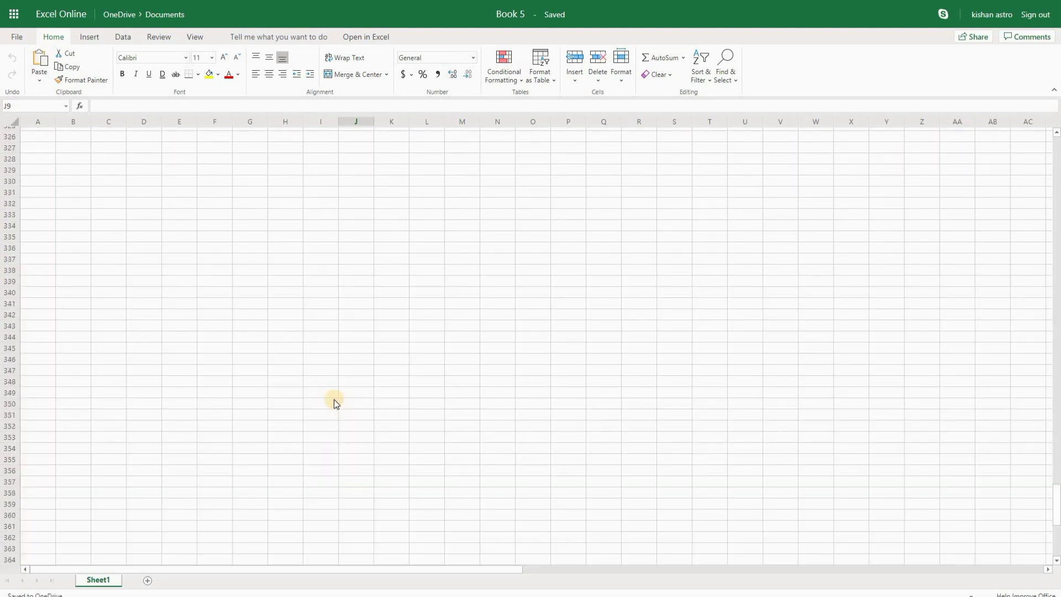
scroll(199, 376, "down", 18)
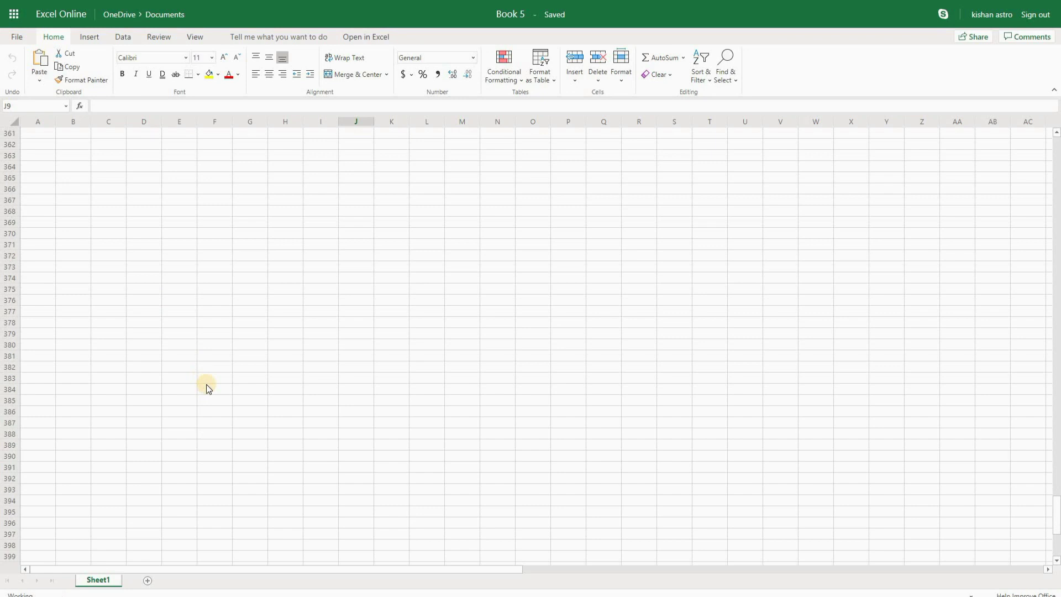
scroll(374, 430, "up", 20)
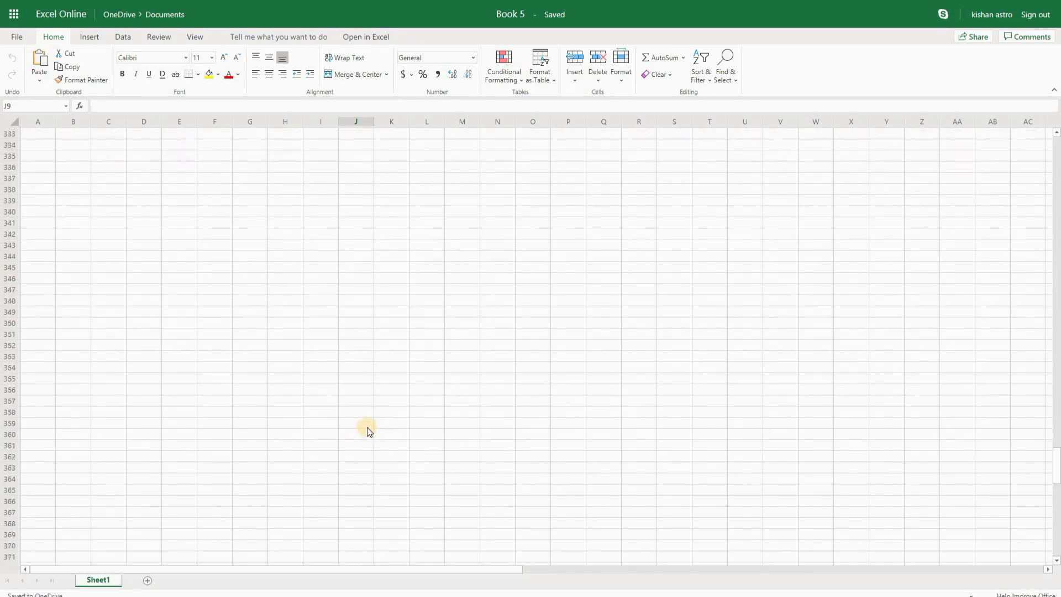
scroll(333, 434, "up", 20)
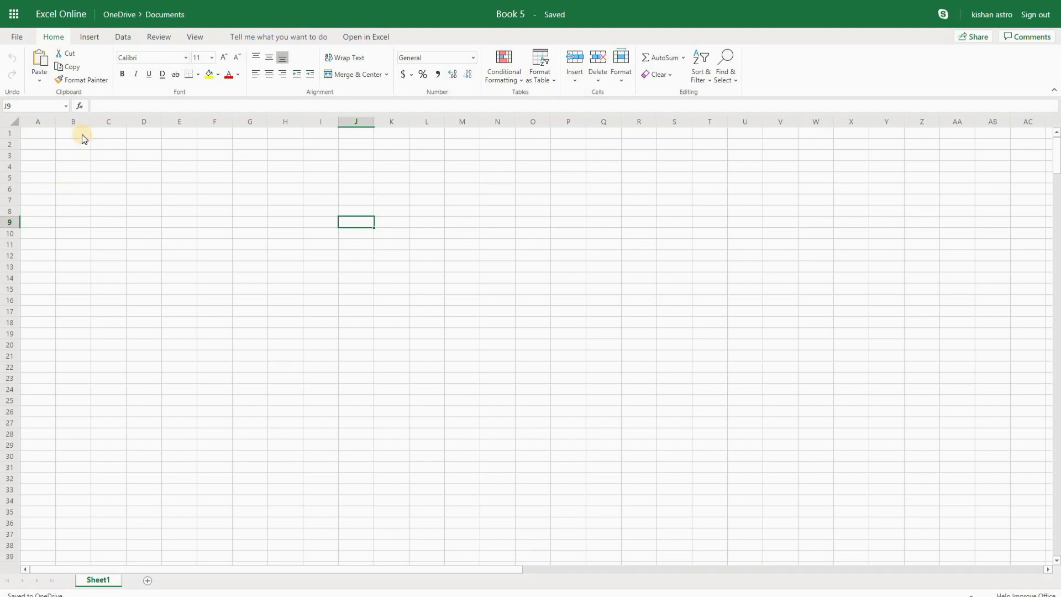
left_click(82, 134)
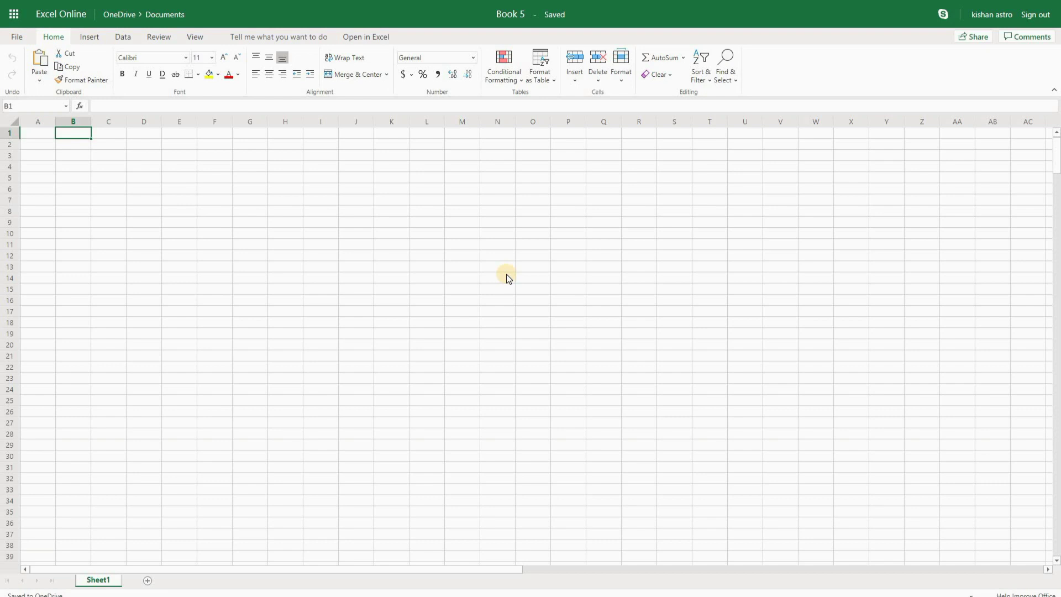
left_click(101, 40)
left_click(119, 38)
left_click(51, 38)
left_click(90, 37)
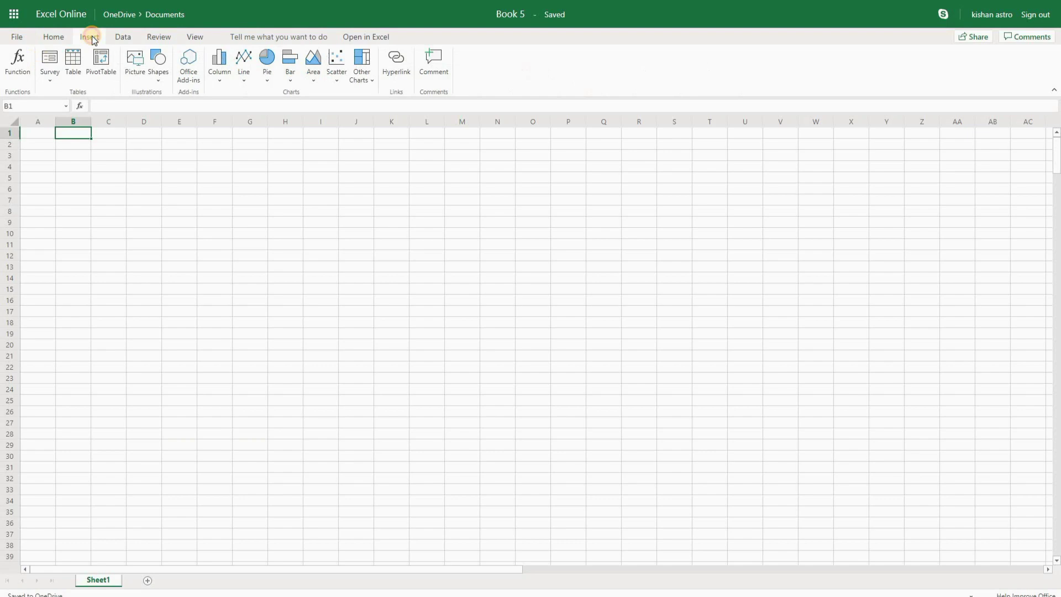
left_click(123, 36)
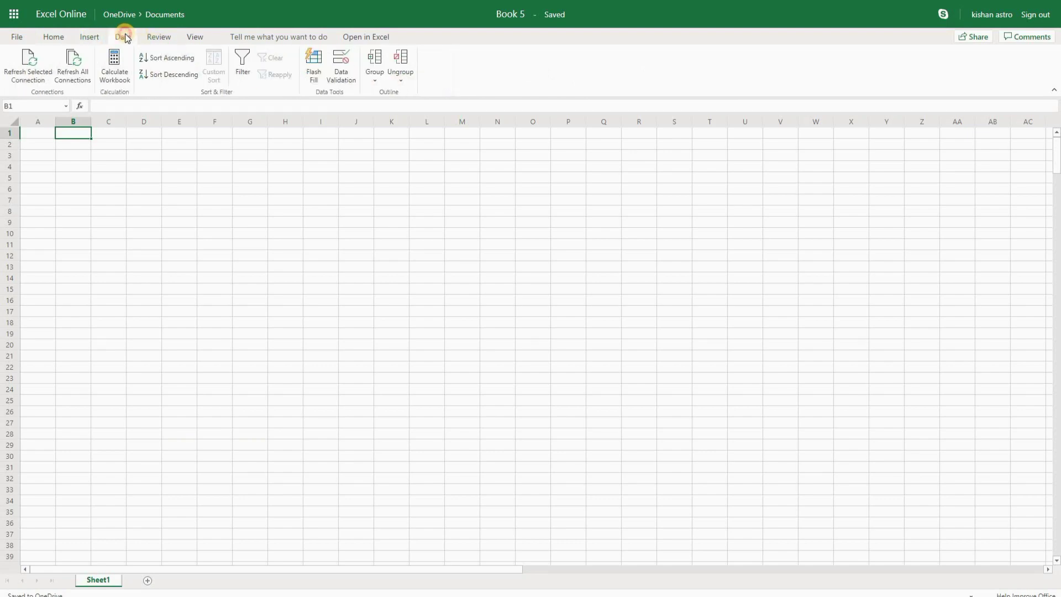
left_click(165, 37)
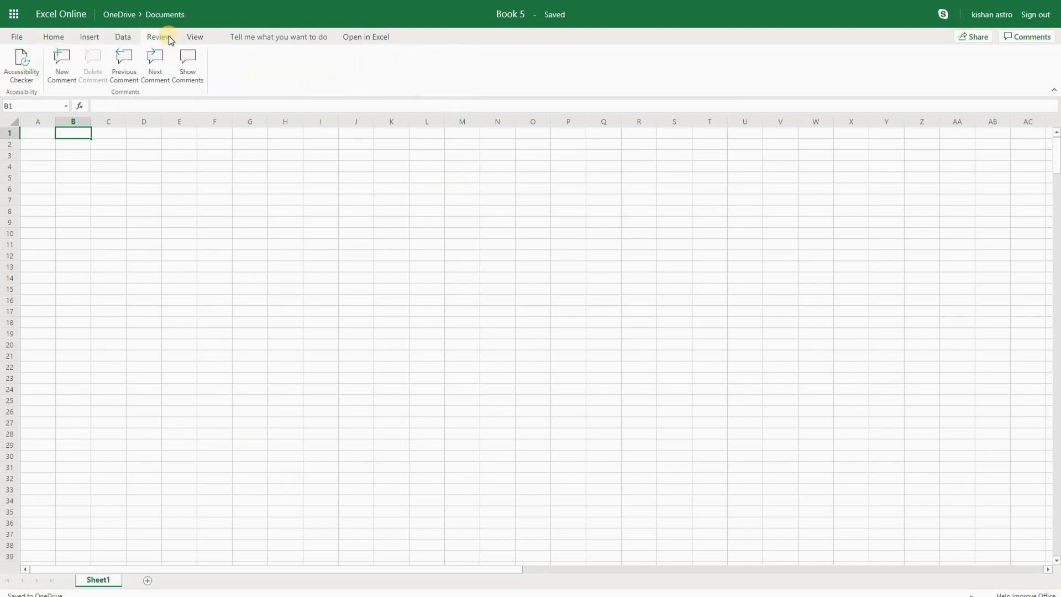
left_click(195, 37)
left_click(54, 38)
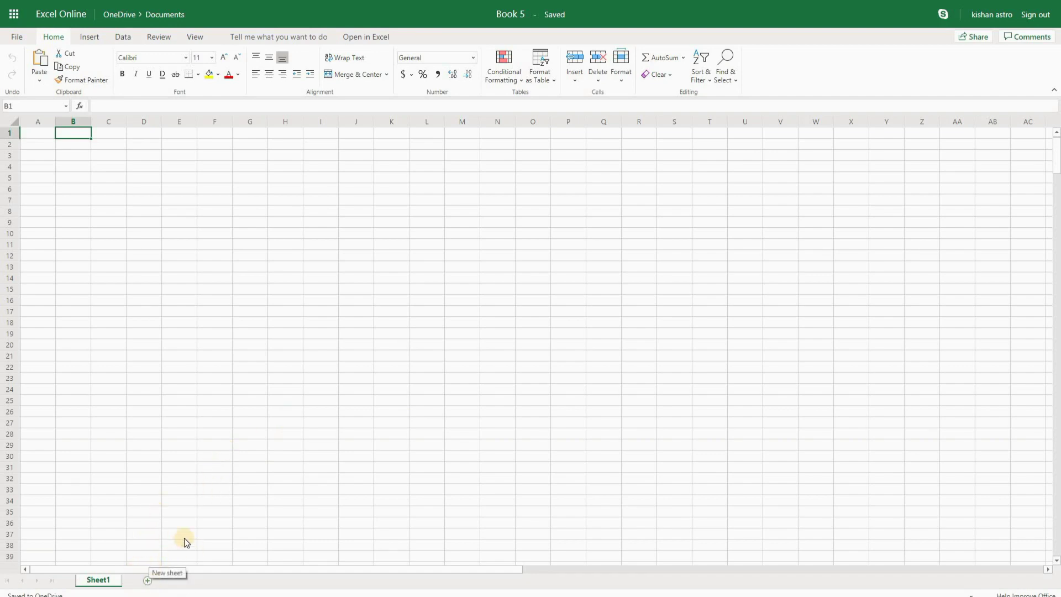
left_click(148, 581)
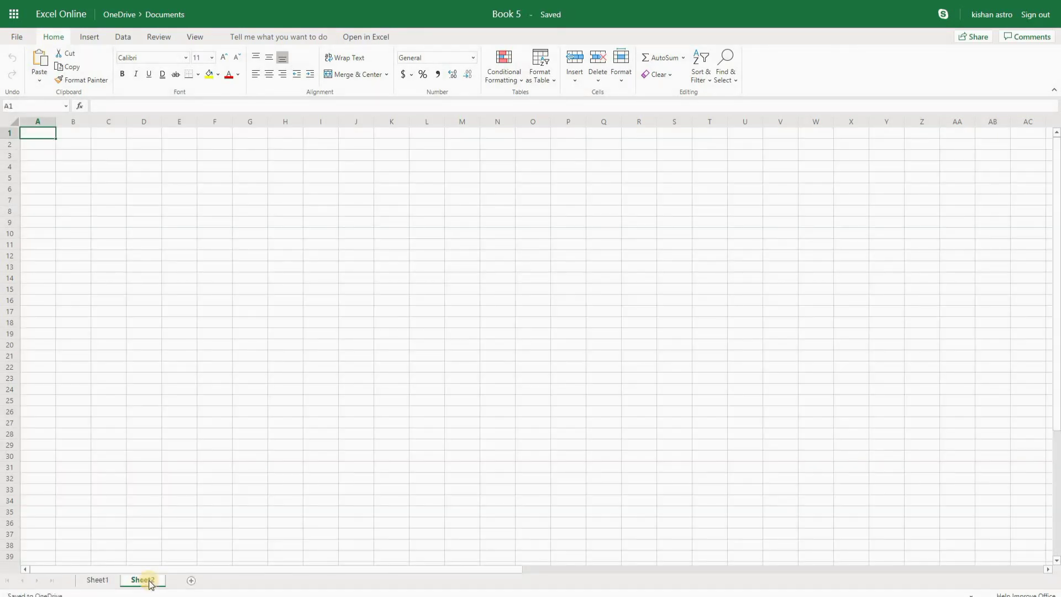
left_click(191, 580)
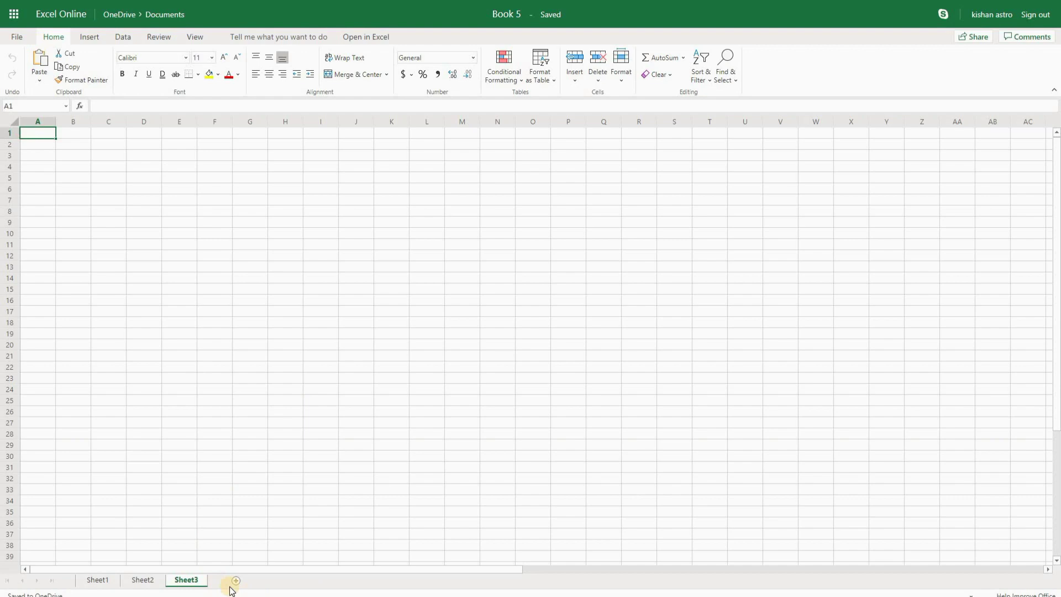
left_click(141, 580)
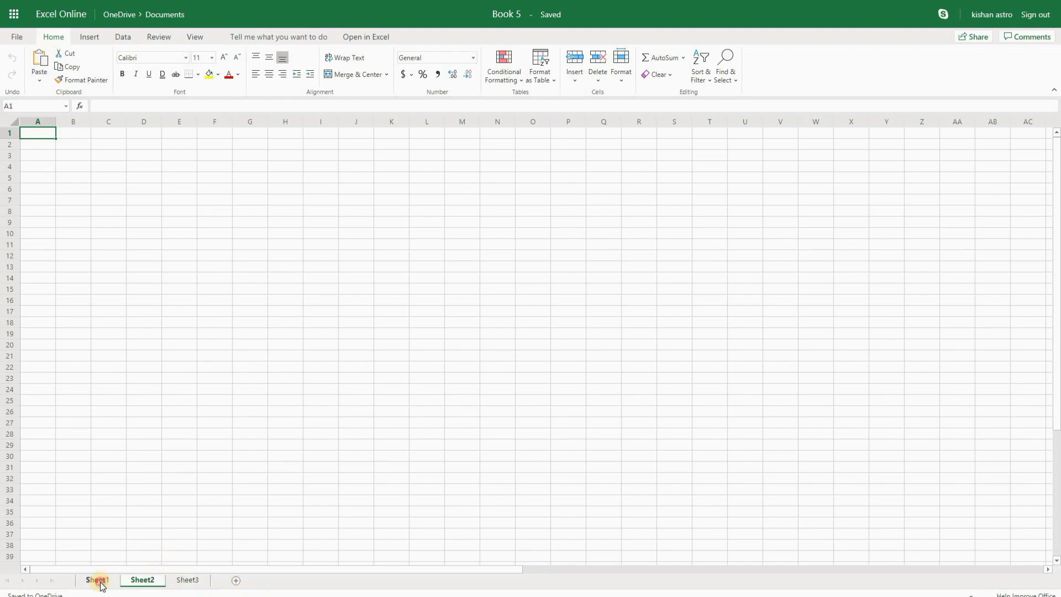
left_click(96, 579)
left_click(149, 580)
left_click(188, 580)
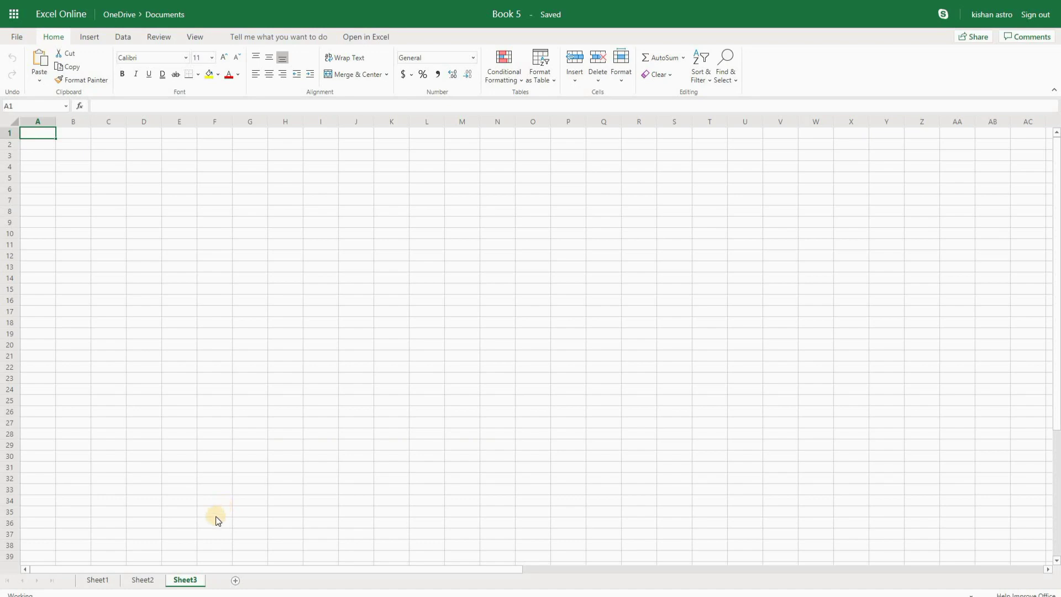
right_click(185, 580)
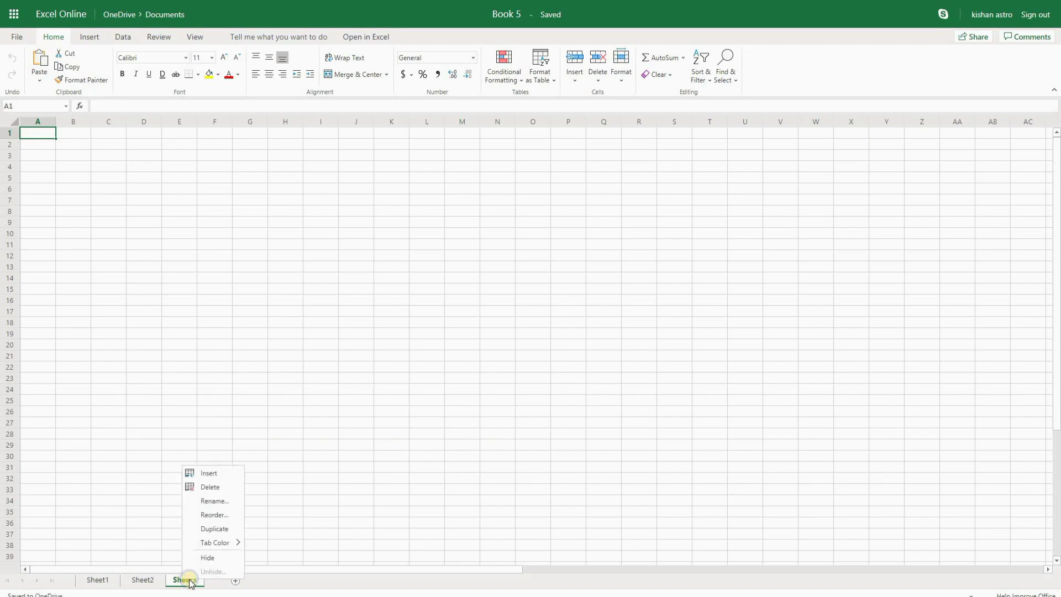
left_click(212, 487)
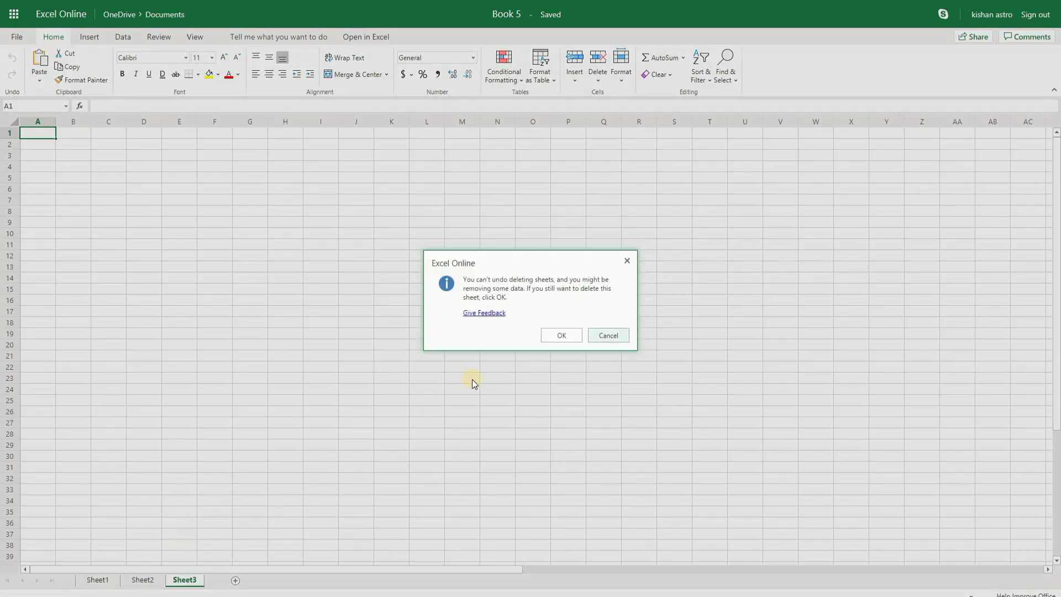
left_click(563, 336)
right_click(144, 580)
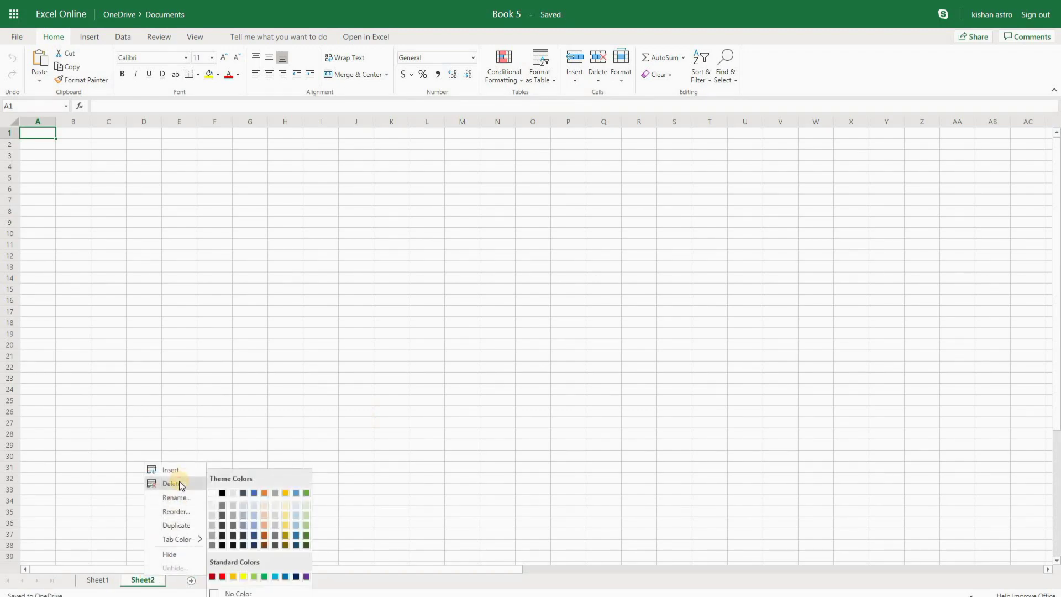
left_click(181, 484)
left_click(553, 341)
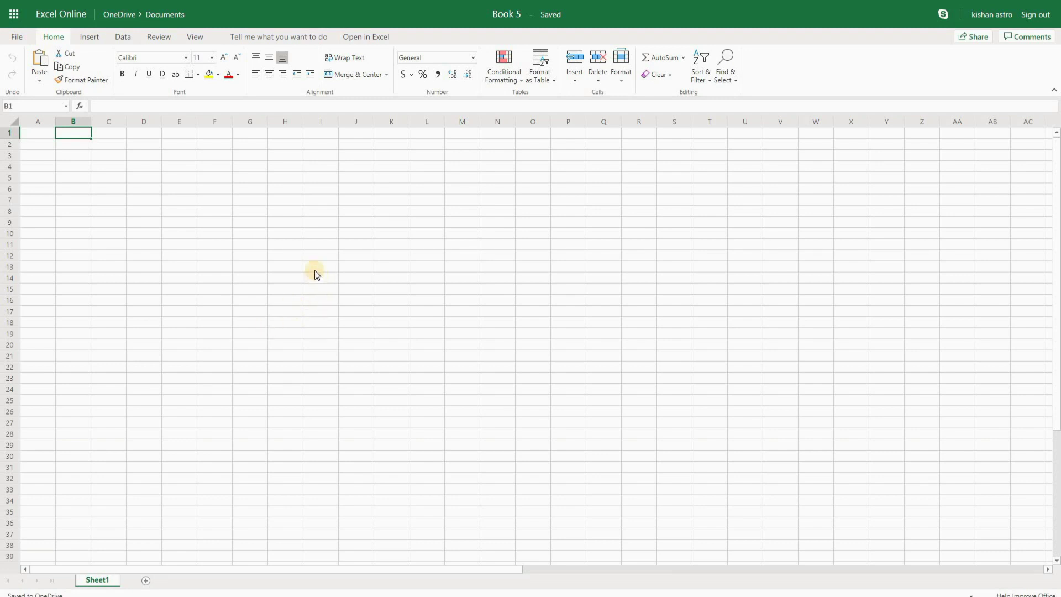
left_click(534, 201)
left_click(354, 186)
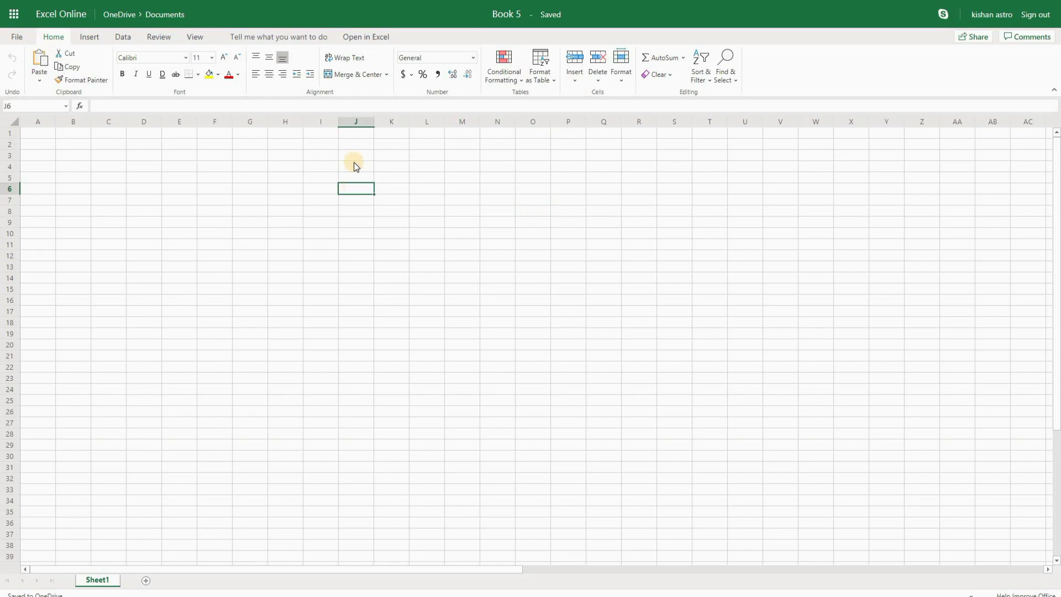
left_click(358, 167)
left_click(47, 144)
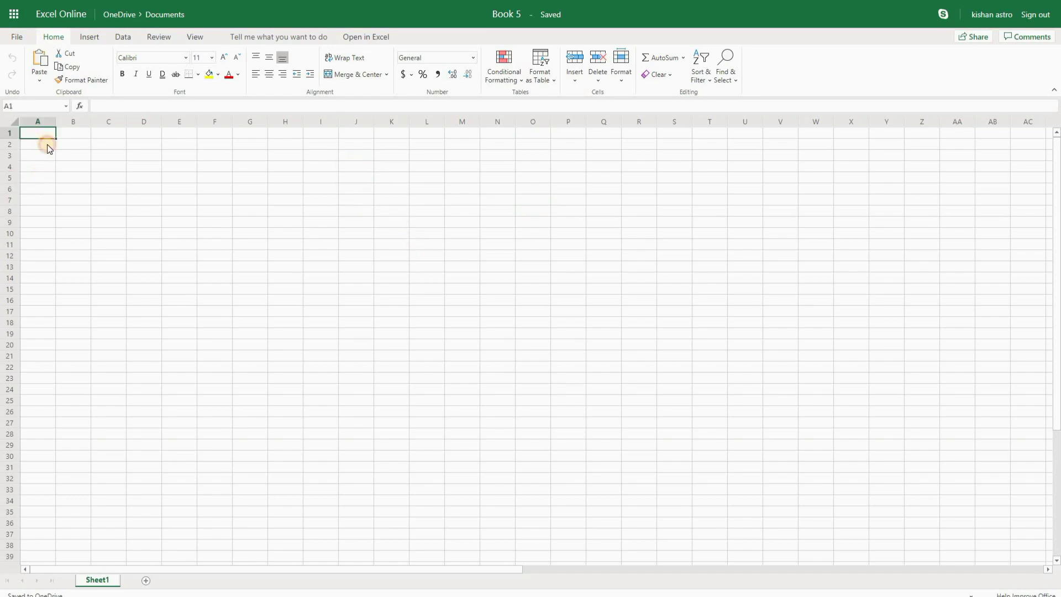
left_click(186, 190)
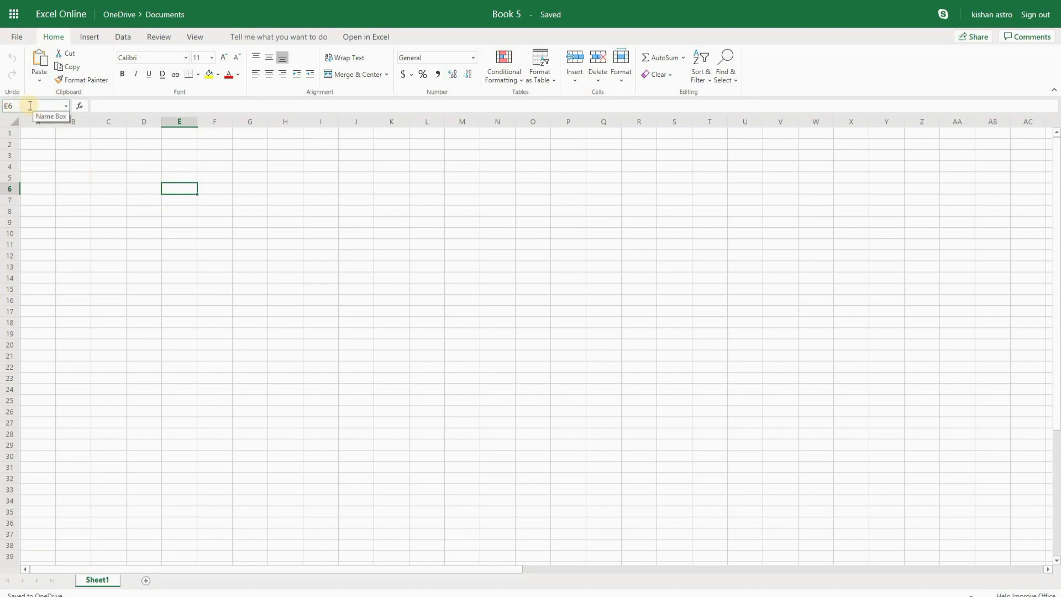
left_click(25, 105)
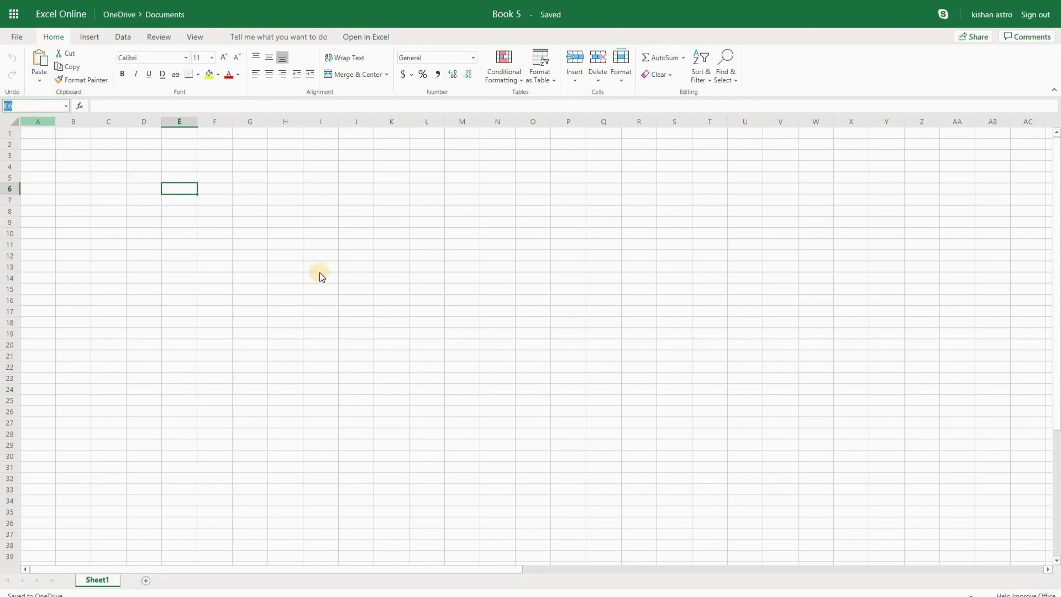
left_click(354, 235)
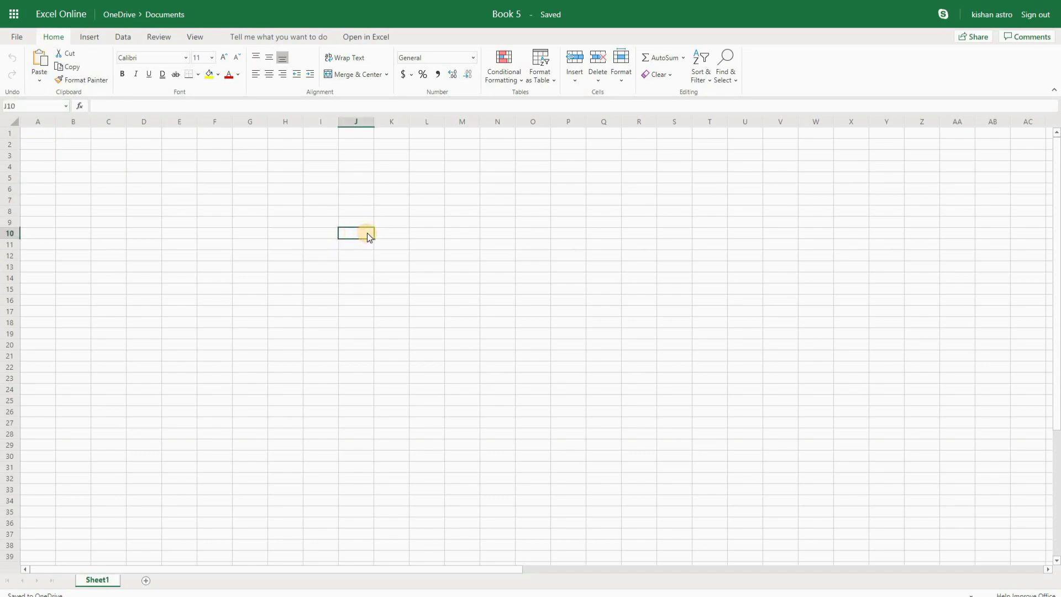
left_click(545, 233)
left_click(665, 247)
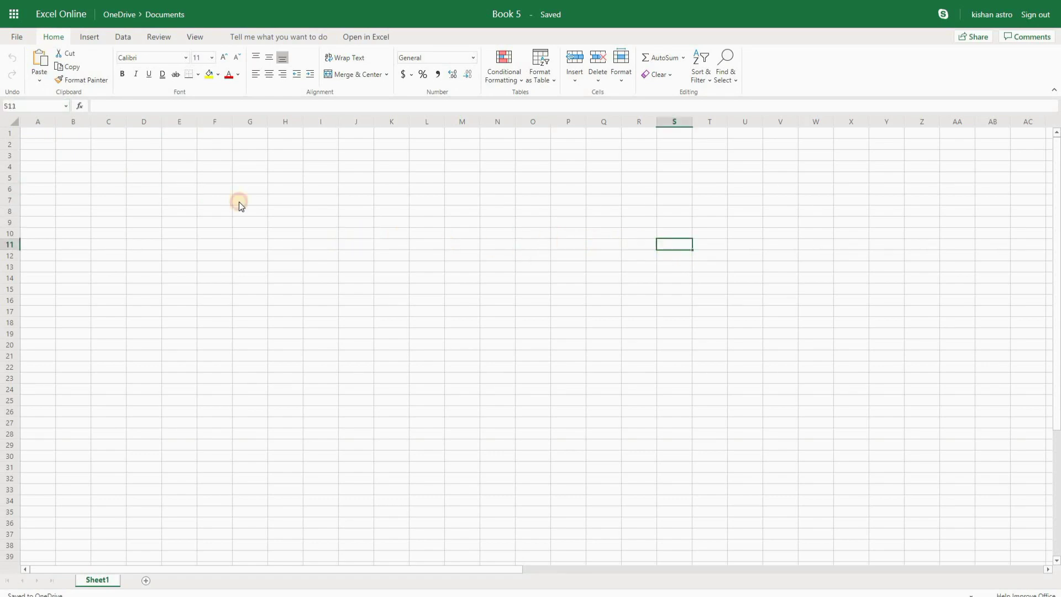
left_click(427, 302)
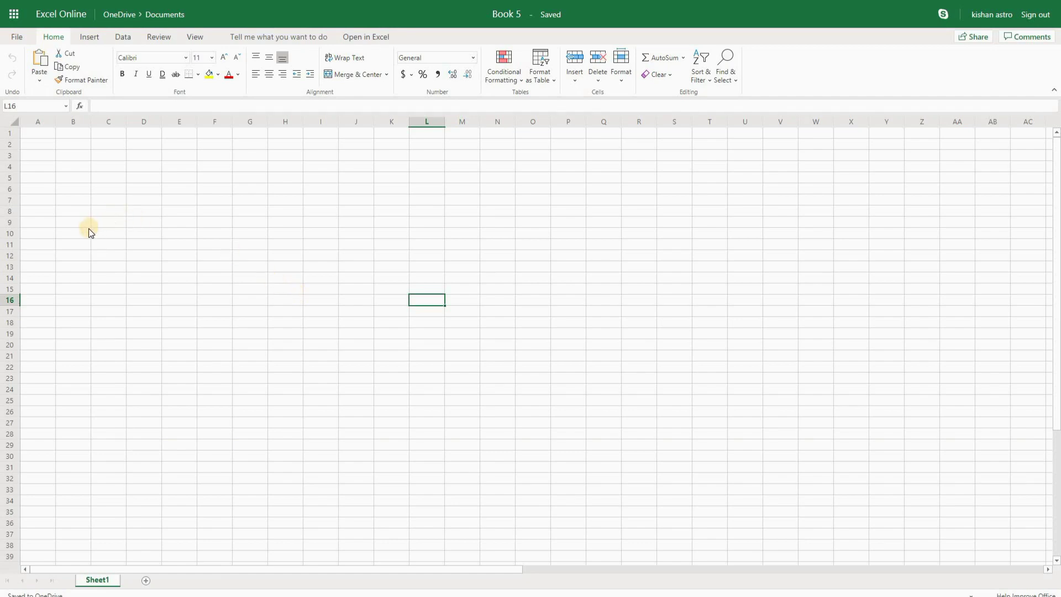
Step: Enter the header 'Pokemon' in cell A1
left_click(46, 137)
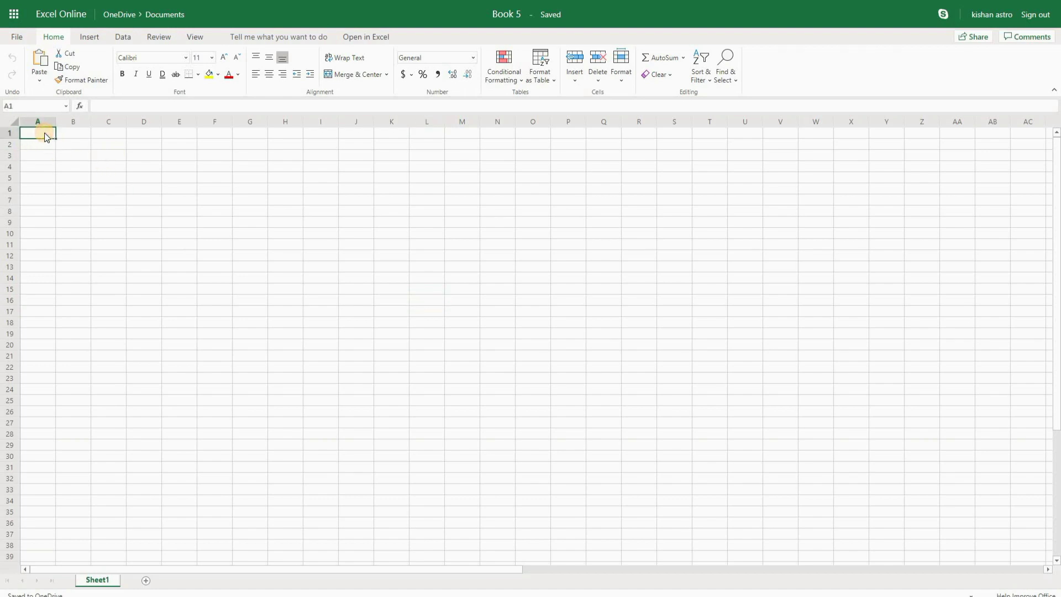
double_click(46, 137)
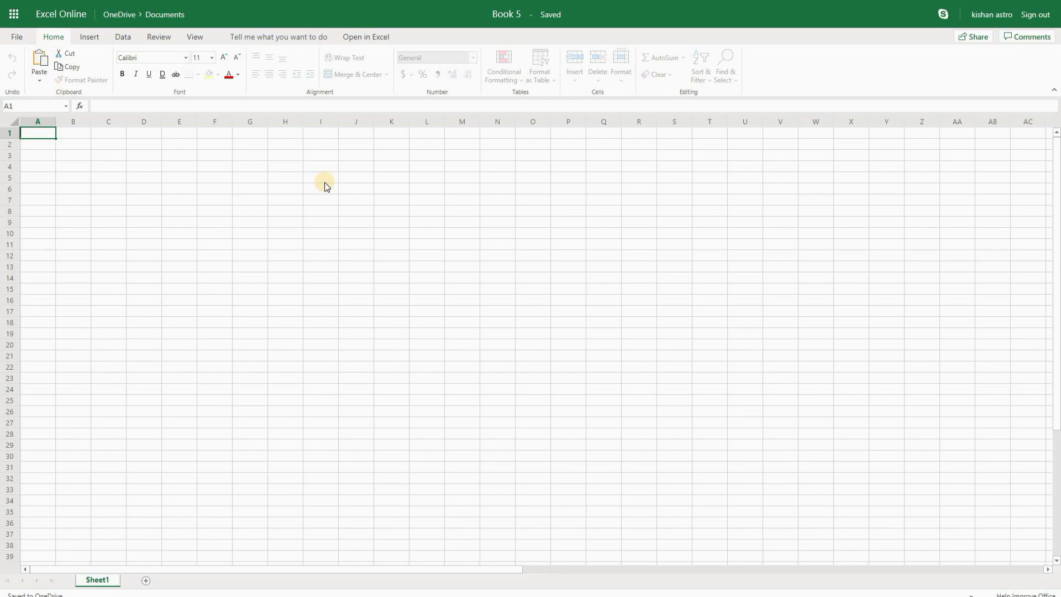
type("Pokemon")
key("Return")
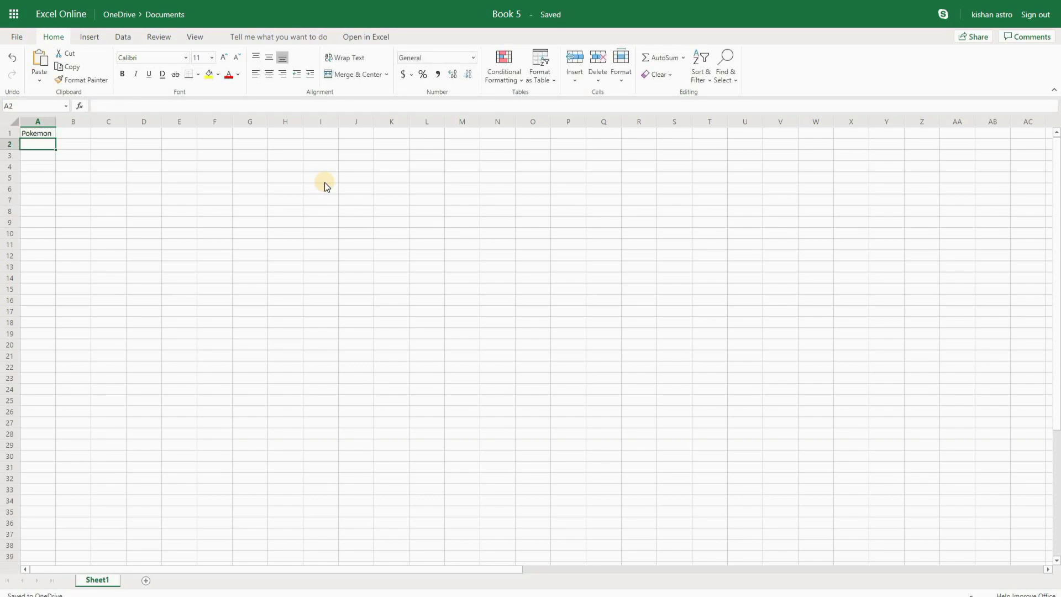
Step: Type Pikachu, staryu, geodude and onix down cells A2:A5
type("dj")
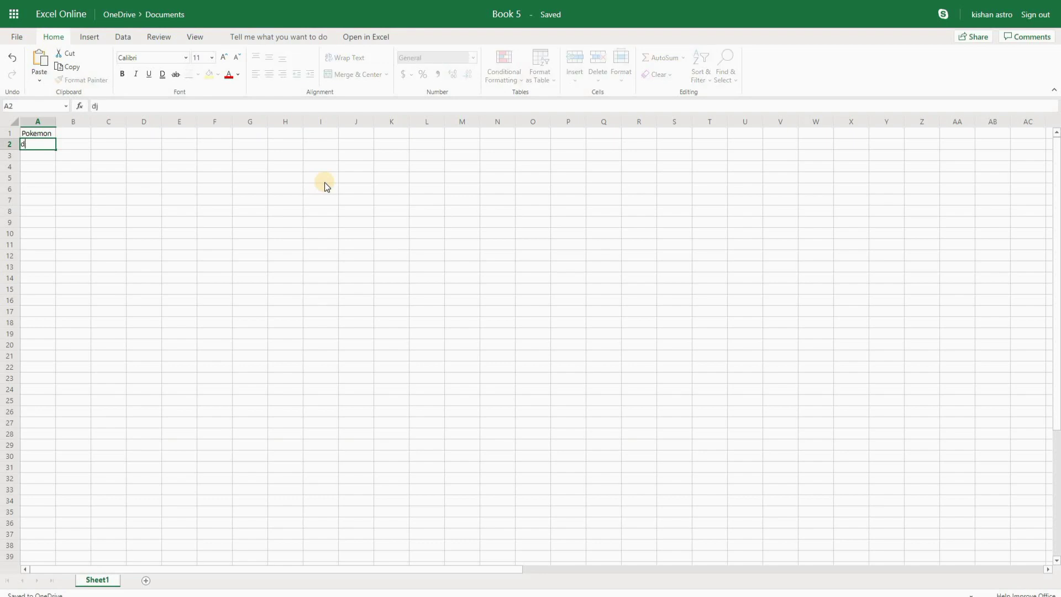
key("BackSpace")
key("BackSpace")
type("Pikachu")
key("Return")
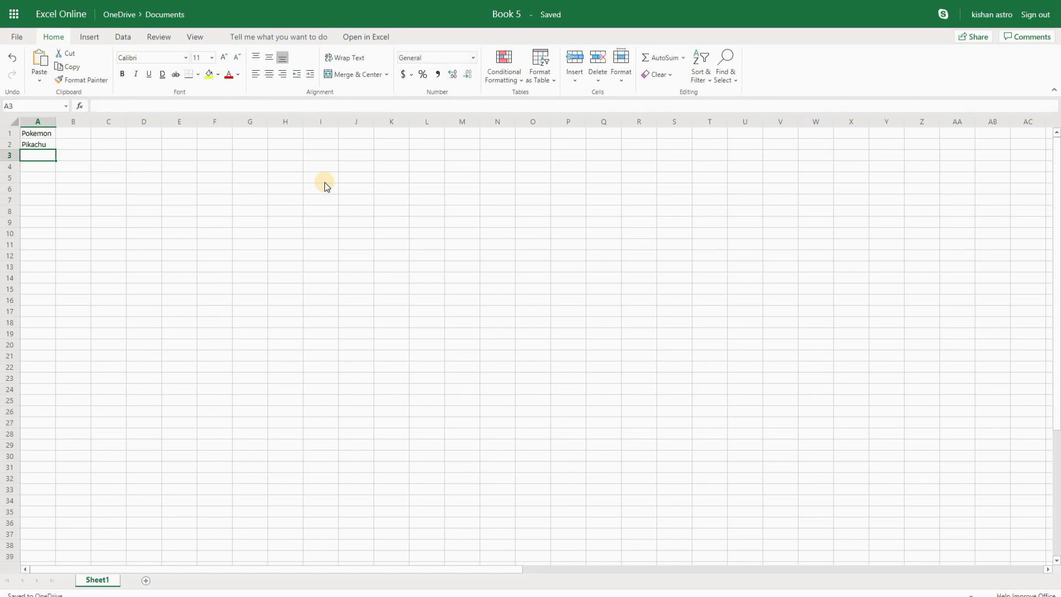
type("staryu")
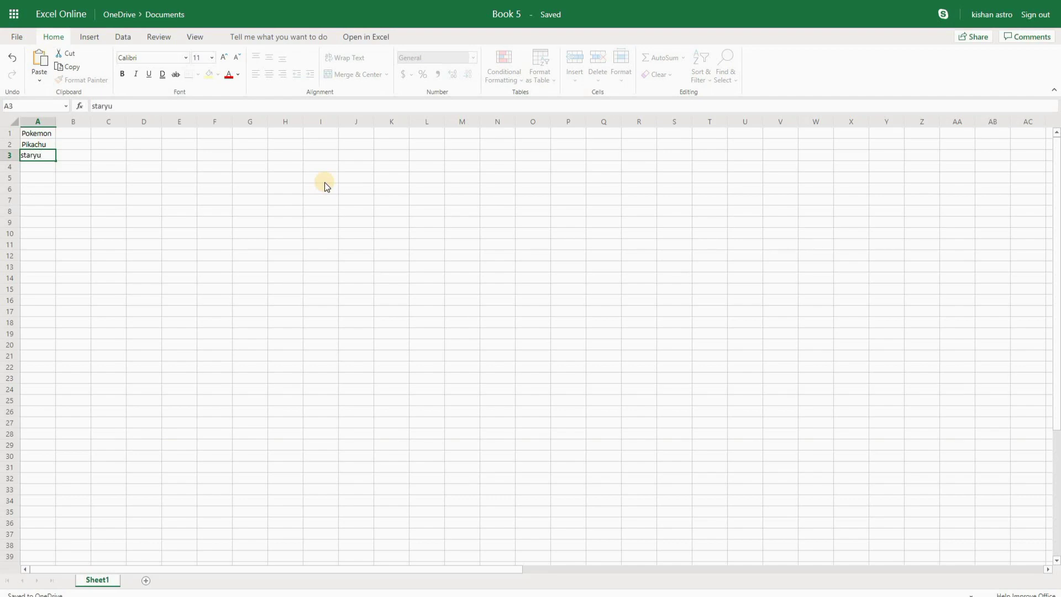
key("Return")
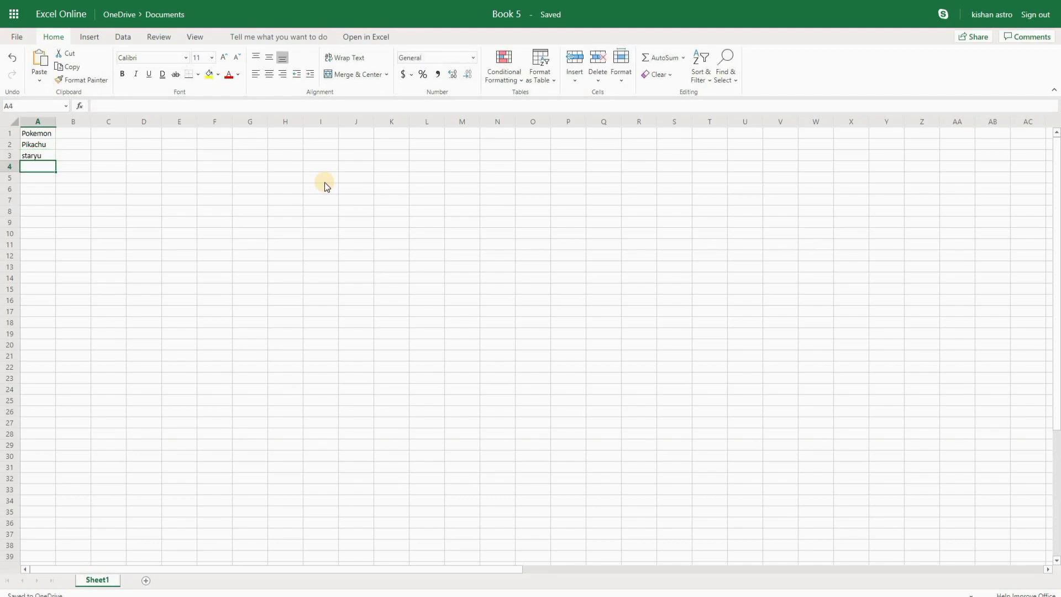
type("geodude")
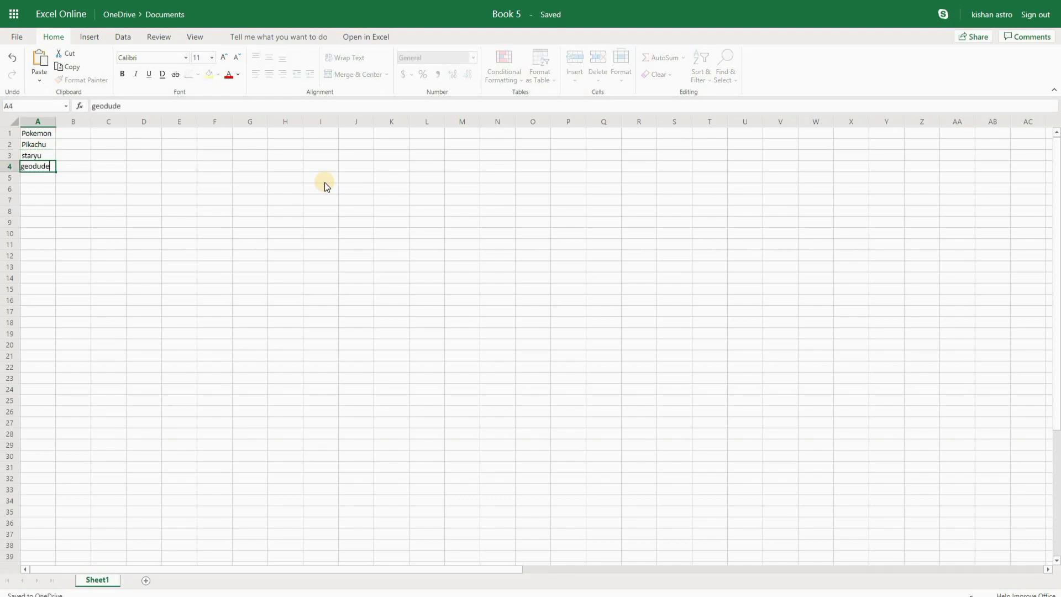
key("Return")
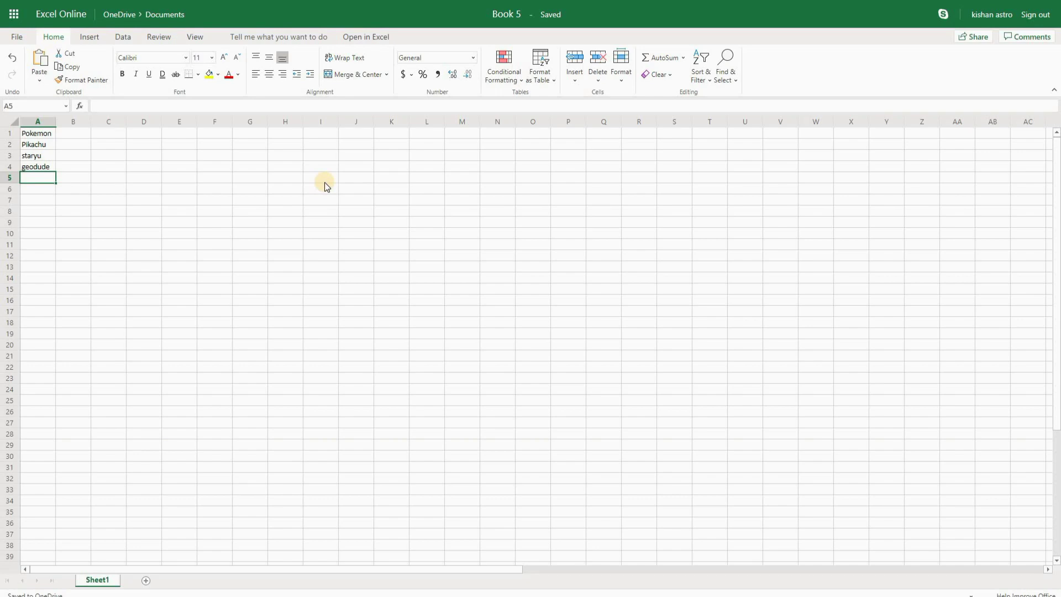
type("onix")
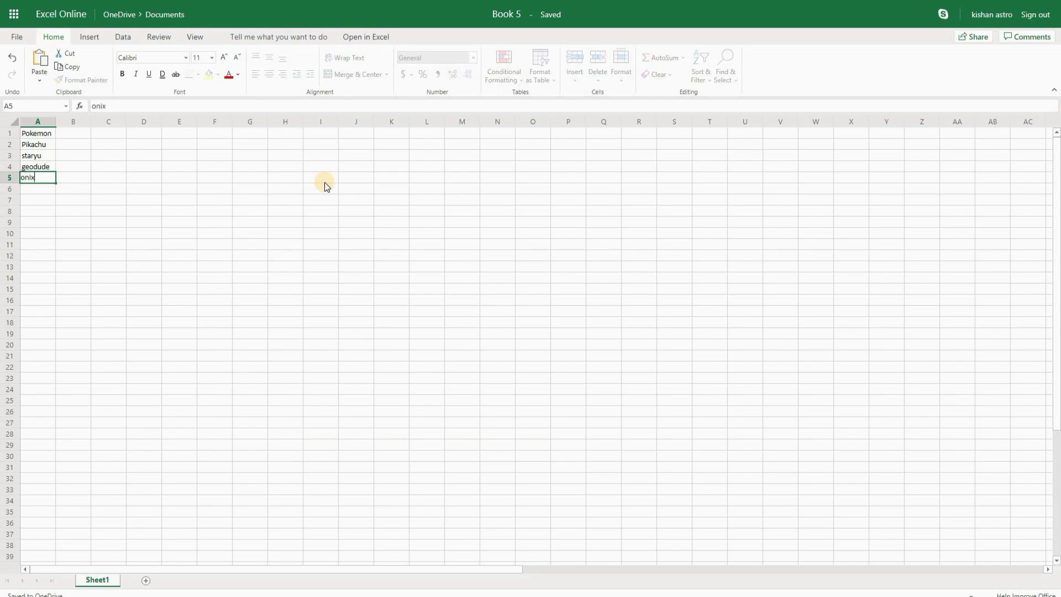
Step: Finish the onix entry and enter 'Number of pokemon owned' in B1, fixing a typo
left_click_drag(191, 236, 189, 245)
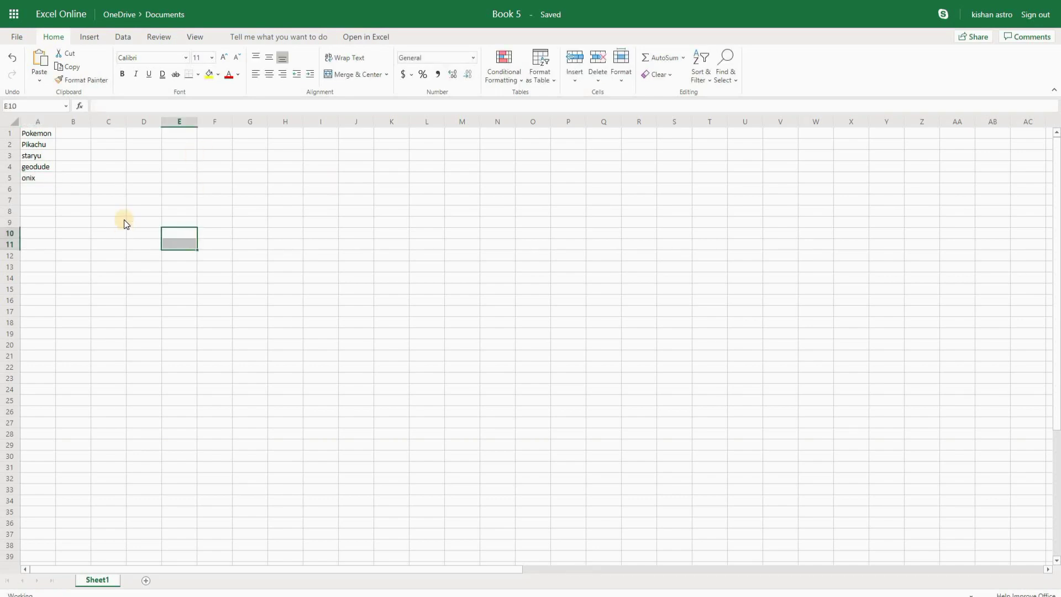
double_click(70, 136)
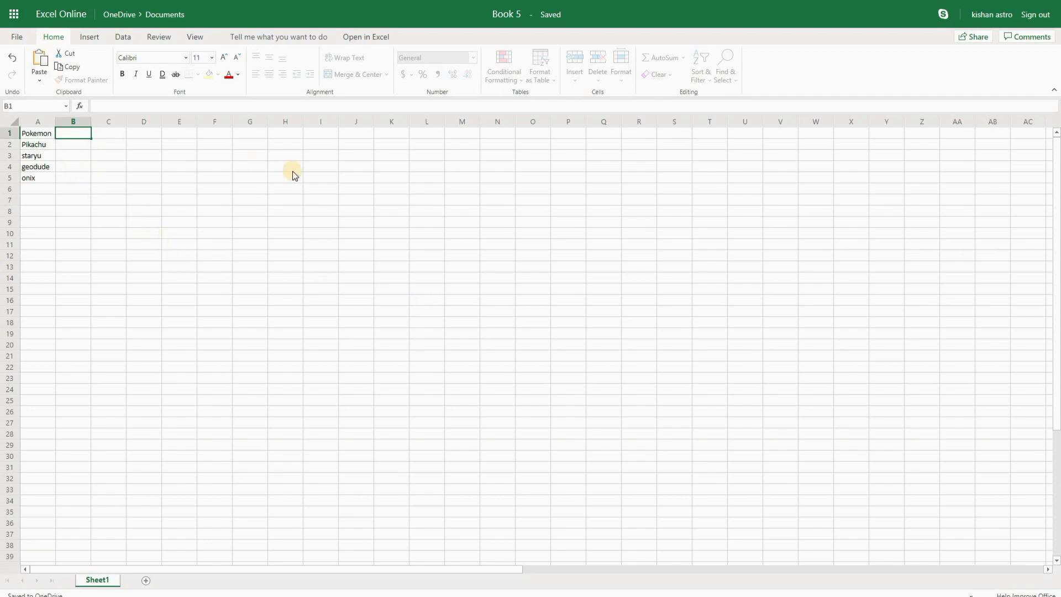
type("Number od")
key("BackSpace")
key("BackSpace")
type("f pokemon owned")
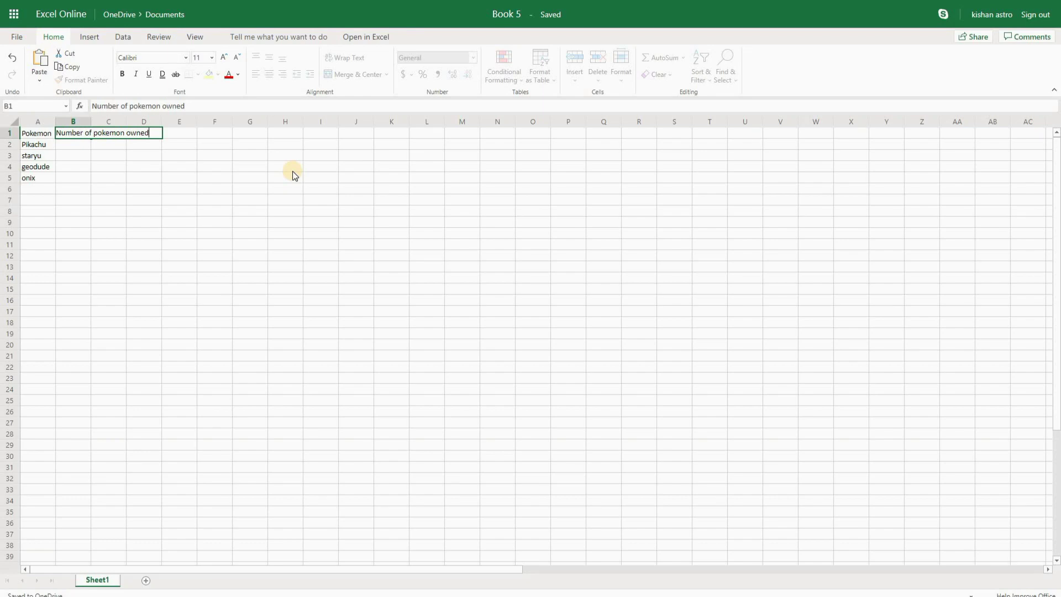
key("Return")
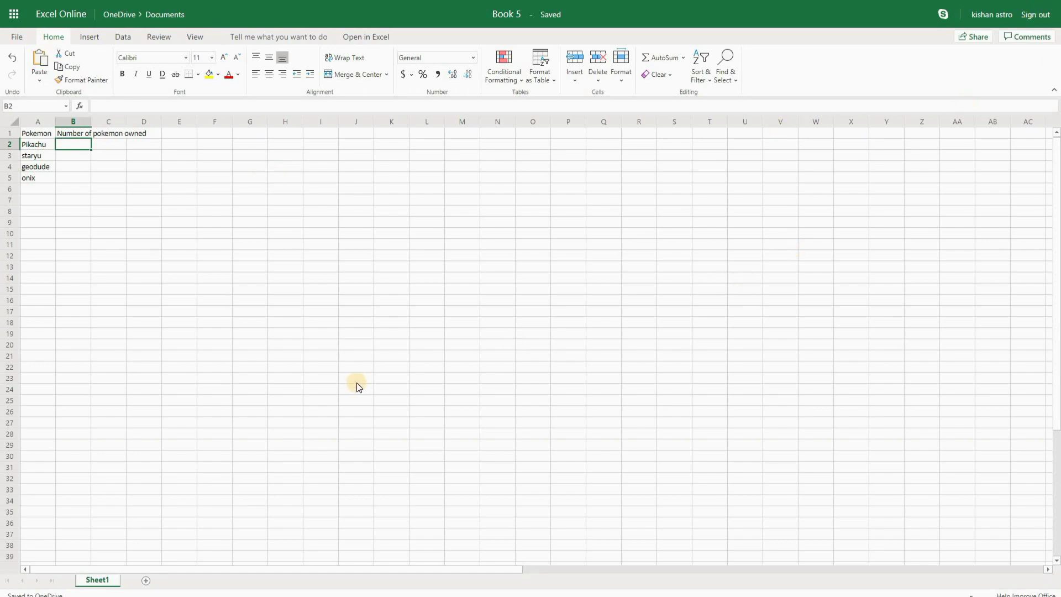
Step: Raise Chrome's page zoom to 175% and return the browser to full screen
key("F11")
left_click(1049, 29)
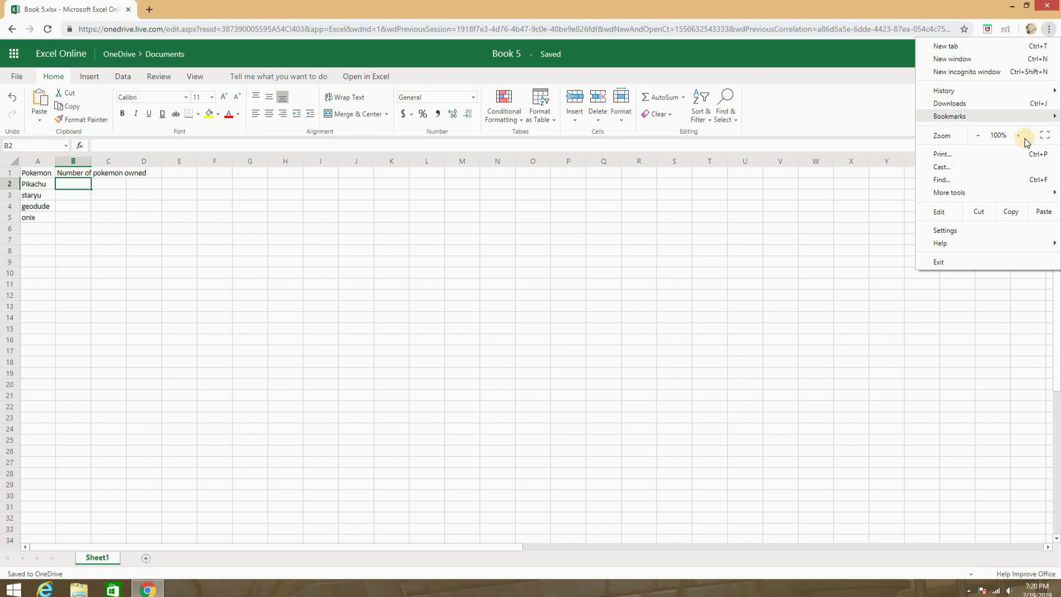
left_click(1020, 135)
left_click(1021, 135)
left_click(1020, 135)
left_click(1020, 134)
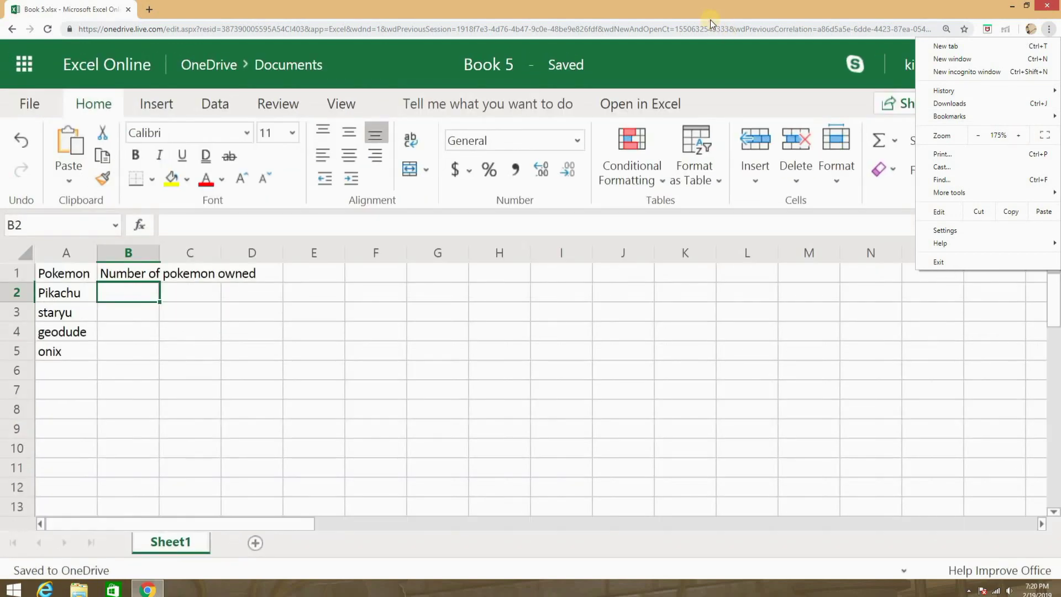
left_click(688, 82)
scroll(413, 384, "down", 2)
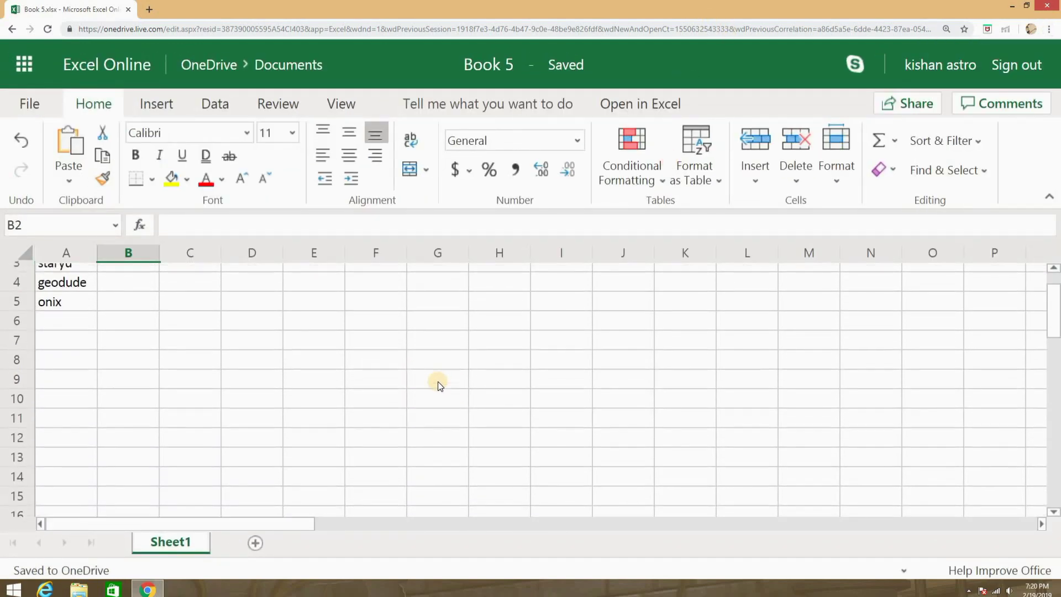
scroll(437, 382, "up", 2)
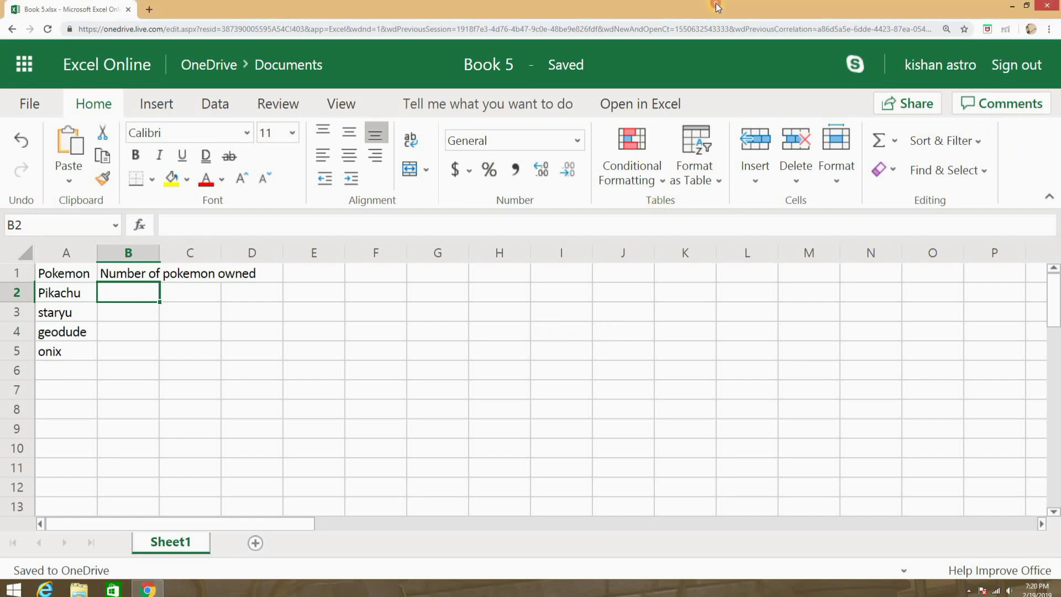
key("F11")
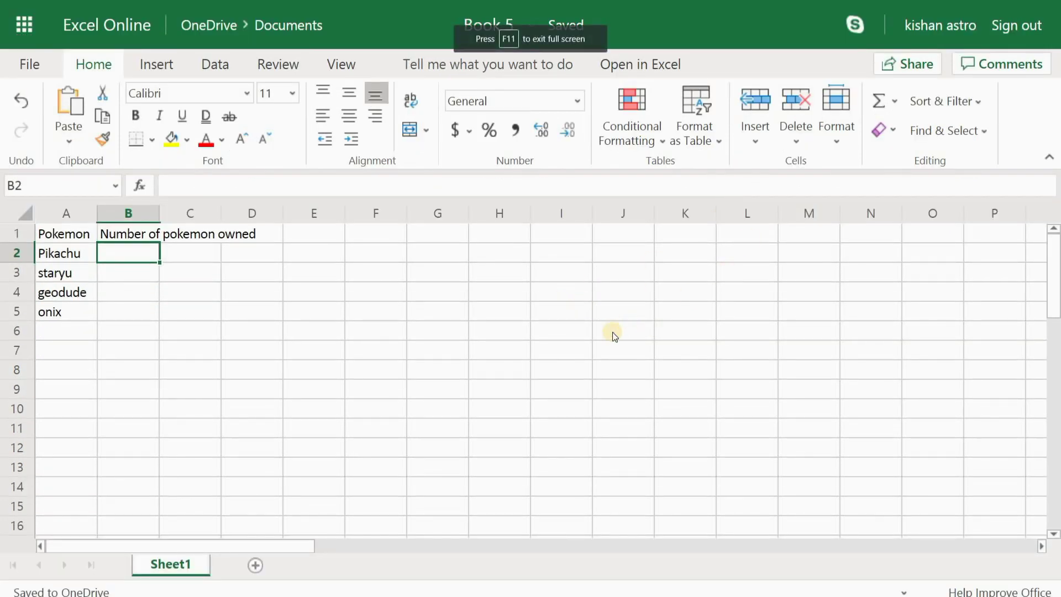
scroll(612, 333, "down", 3)
scroll(608, 335, "up", 3)
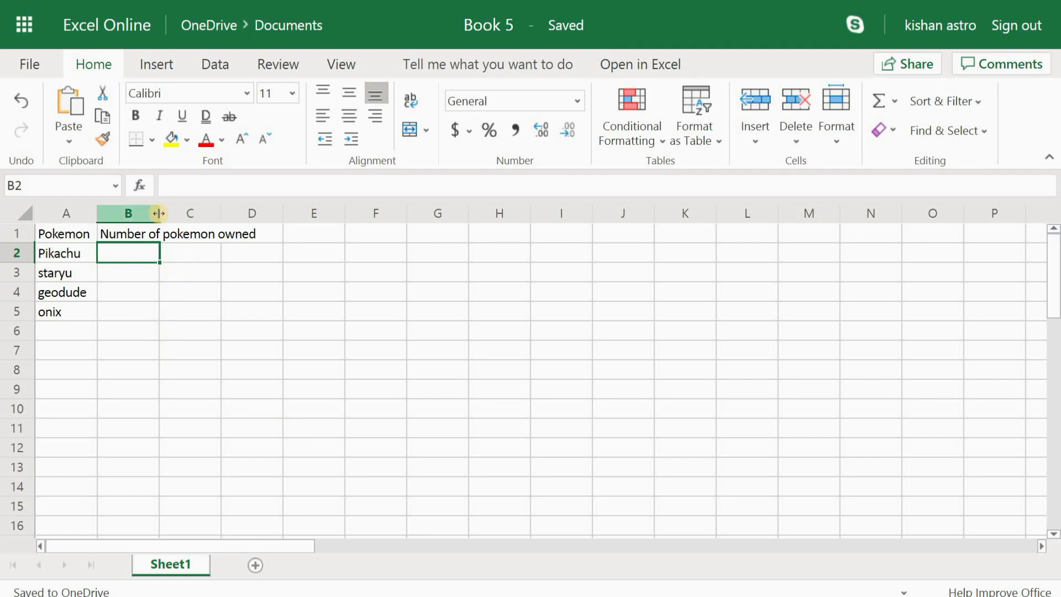
Step: Widen column B to about 29.57 to fit its header, then begin editing B2
double_click(159, 213)
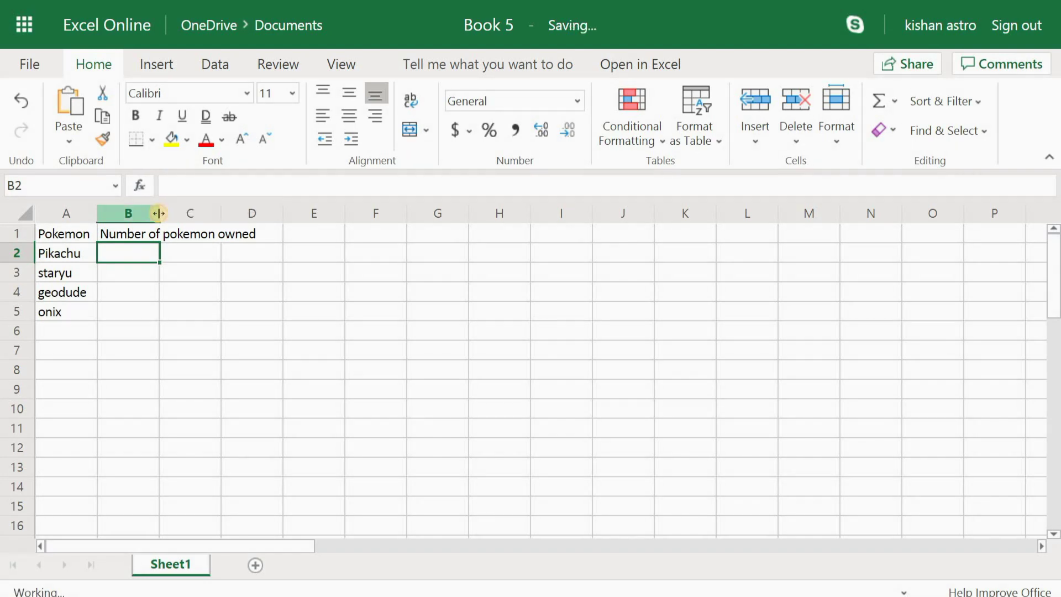
scroll(354, 401, "down", 4)
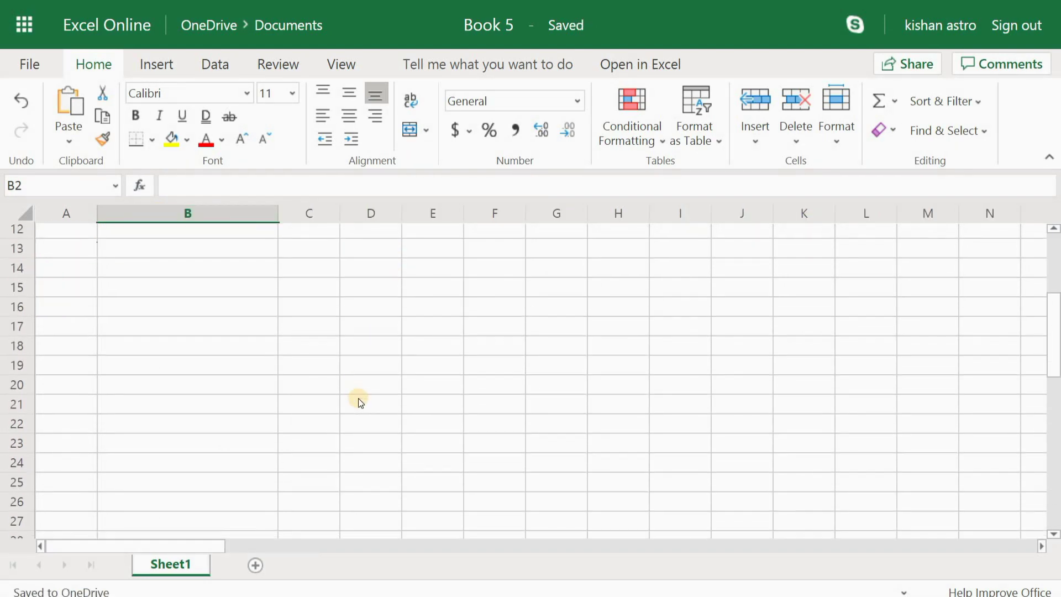
scroll(359, 399, "up", 4)
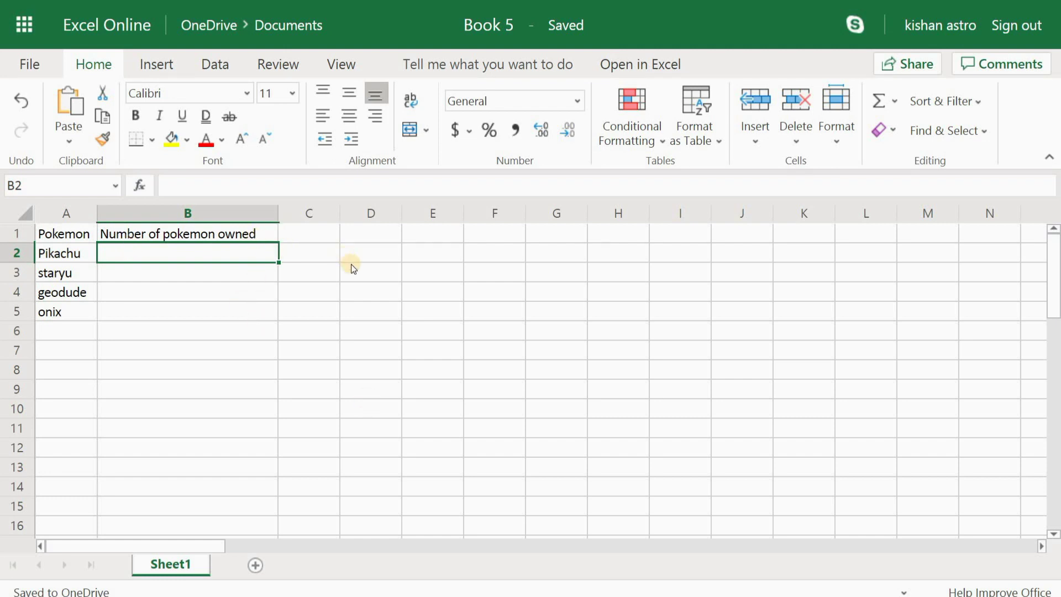
left_click(306, 288)
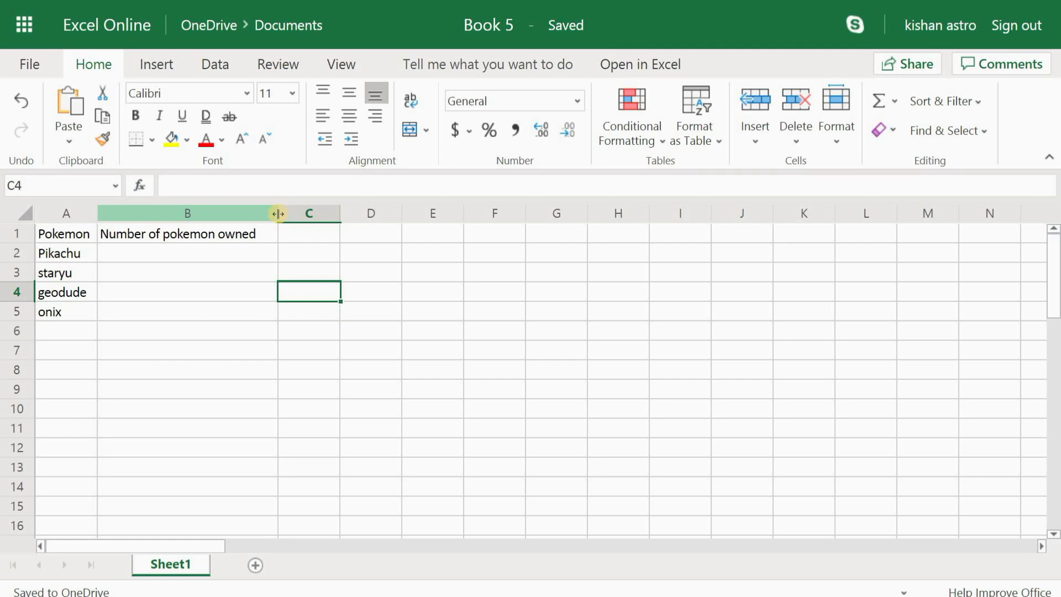
left_click_drag(278, 213, 279, 213)
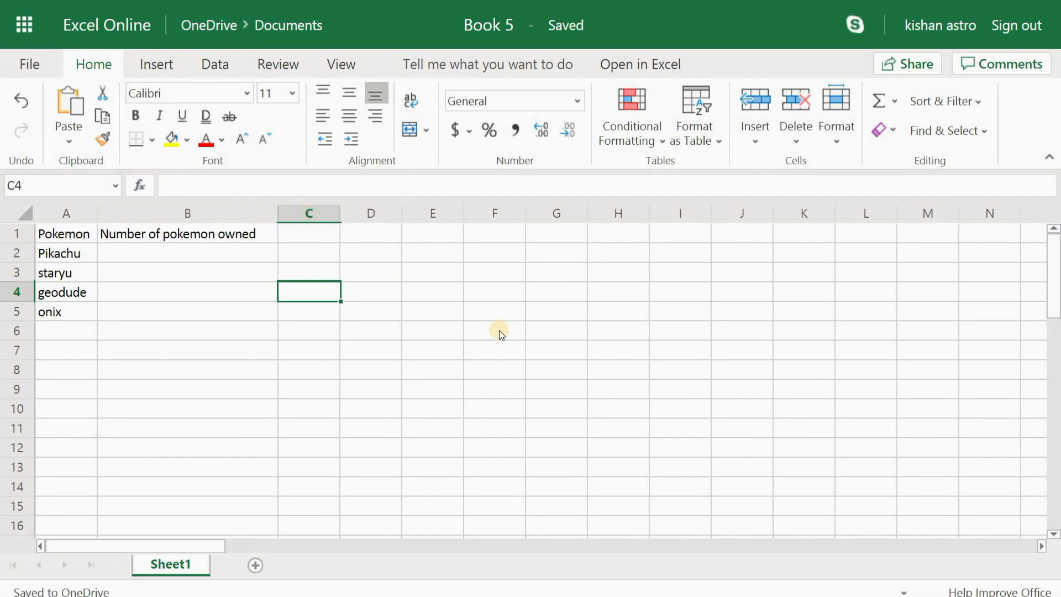
double_click(175, 251)
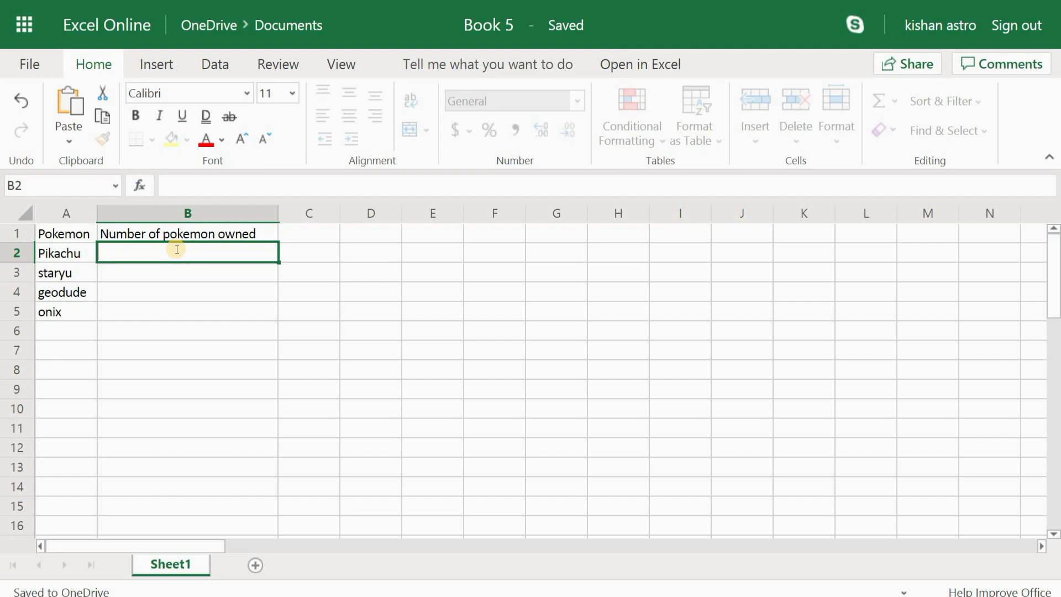
Step: Enter the owned counts 40, 10, 0 and 3 into cells B2:B5
type("40")
key("Return")
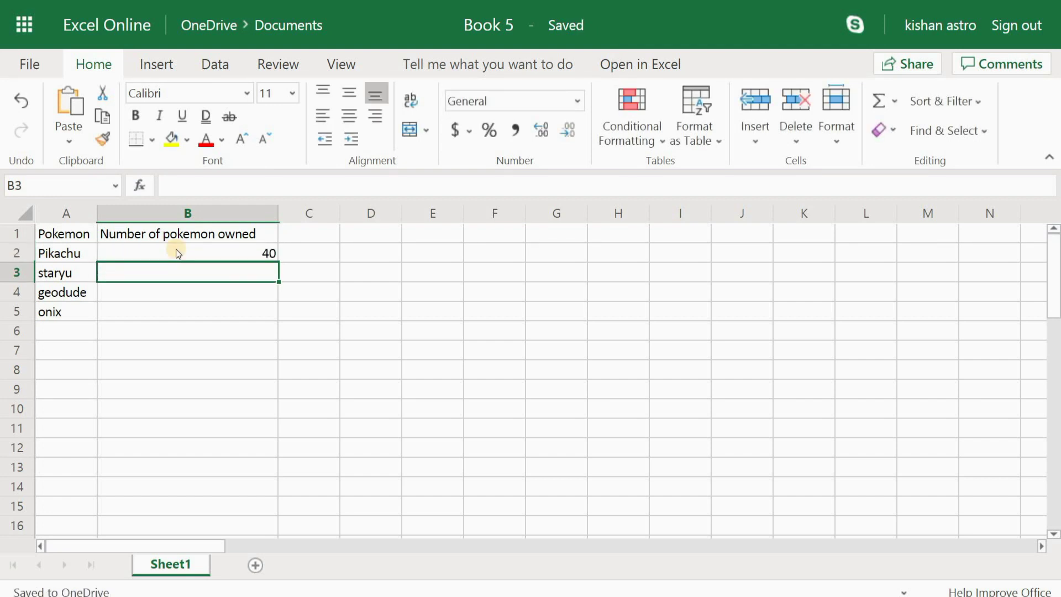
type("10")
key("Return")
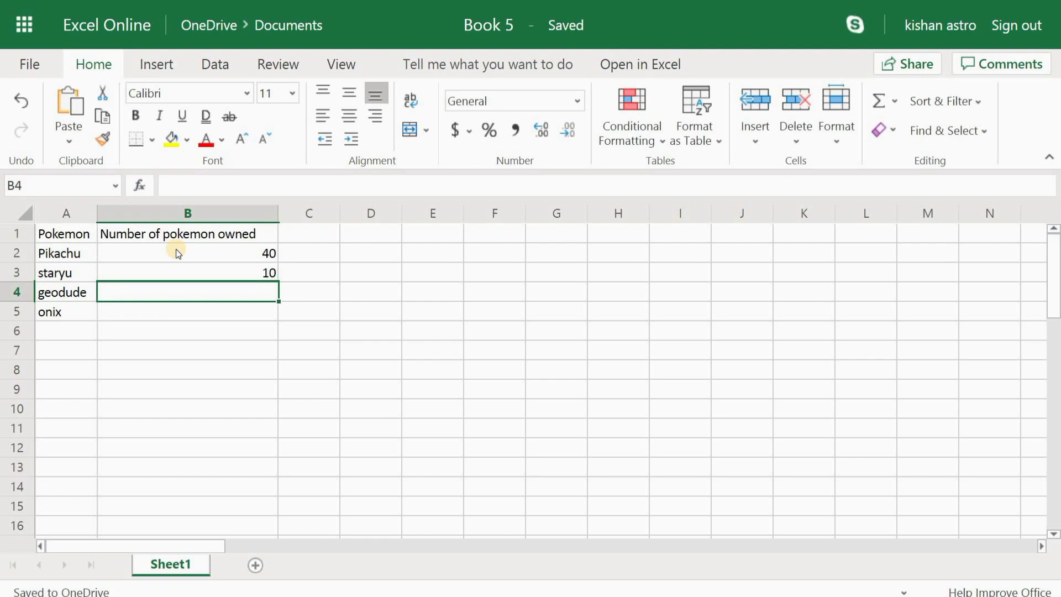
type("0")
key("Return")
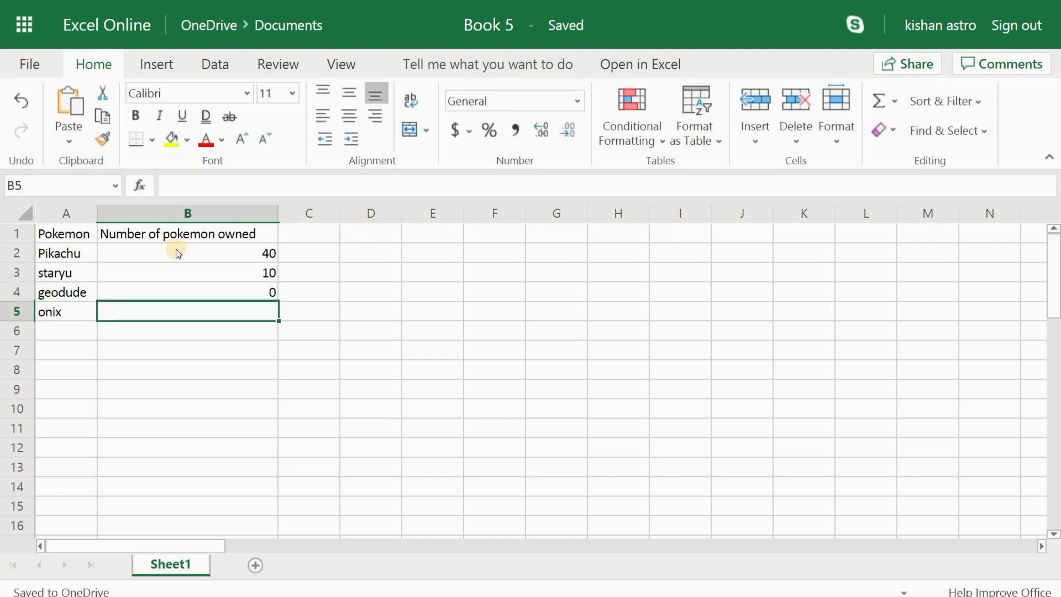
type("3")
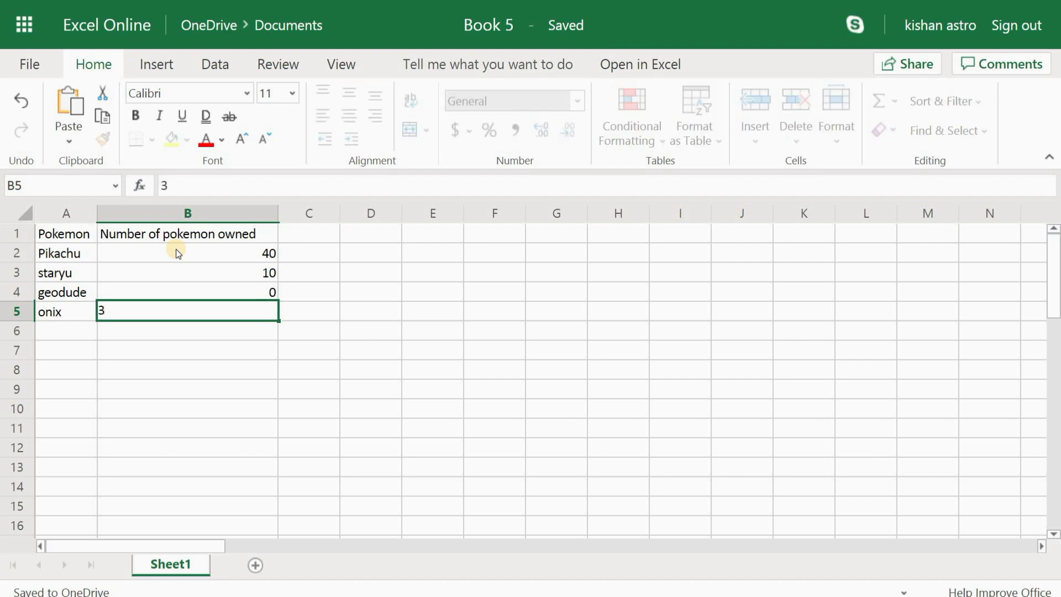
key("Return")
left_click(420, 379)
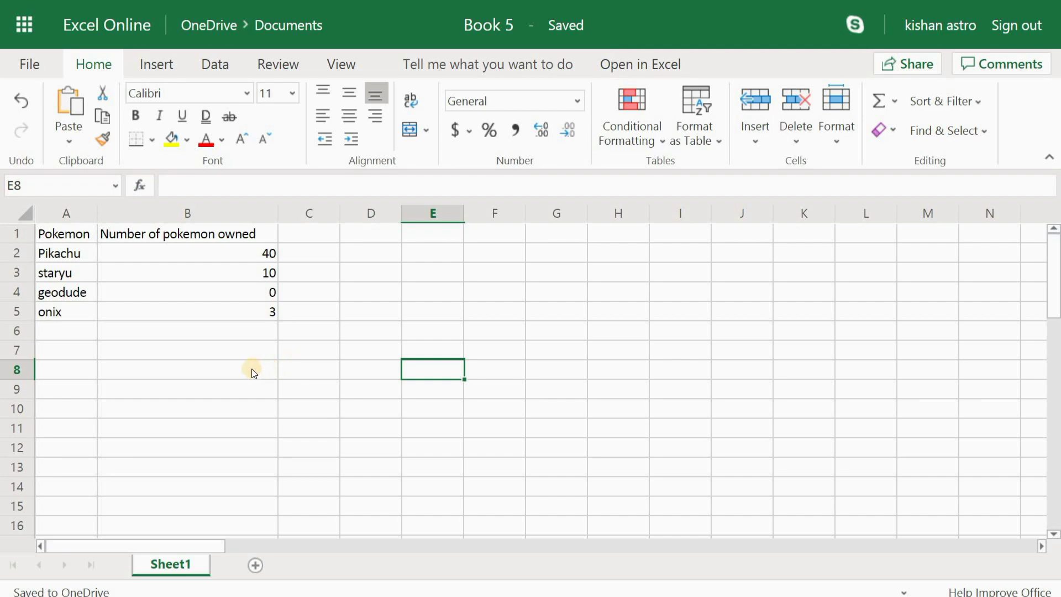
Step: Select row 1 and apply Bold to the Pokemon and Number of pokemon owned headers
left_click(17, 234)
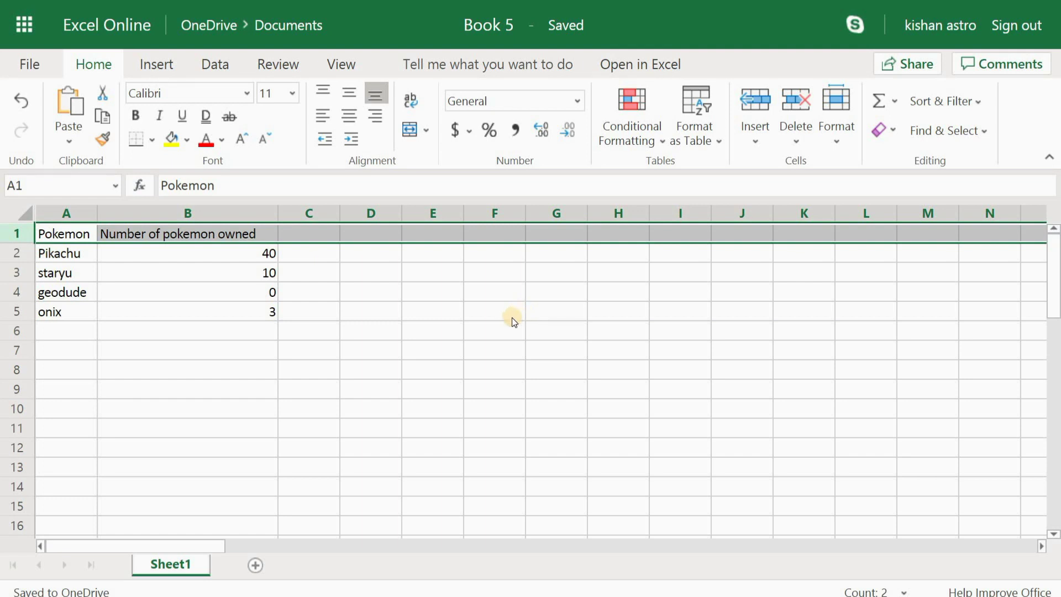
left_click(73, 257)
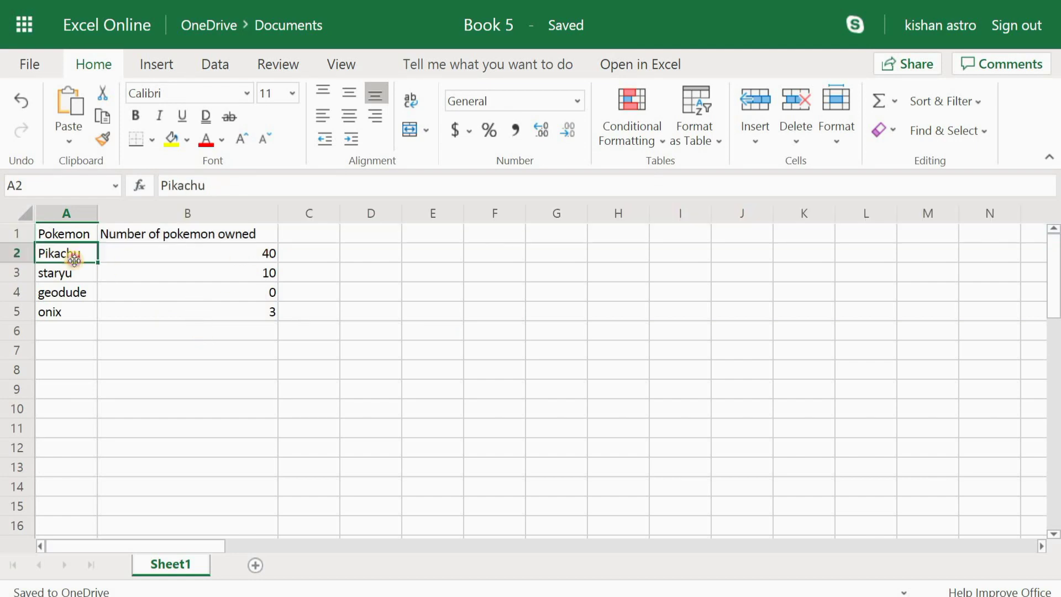
left_click(232, 252)
left_click(81, 237)
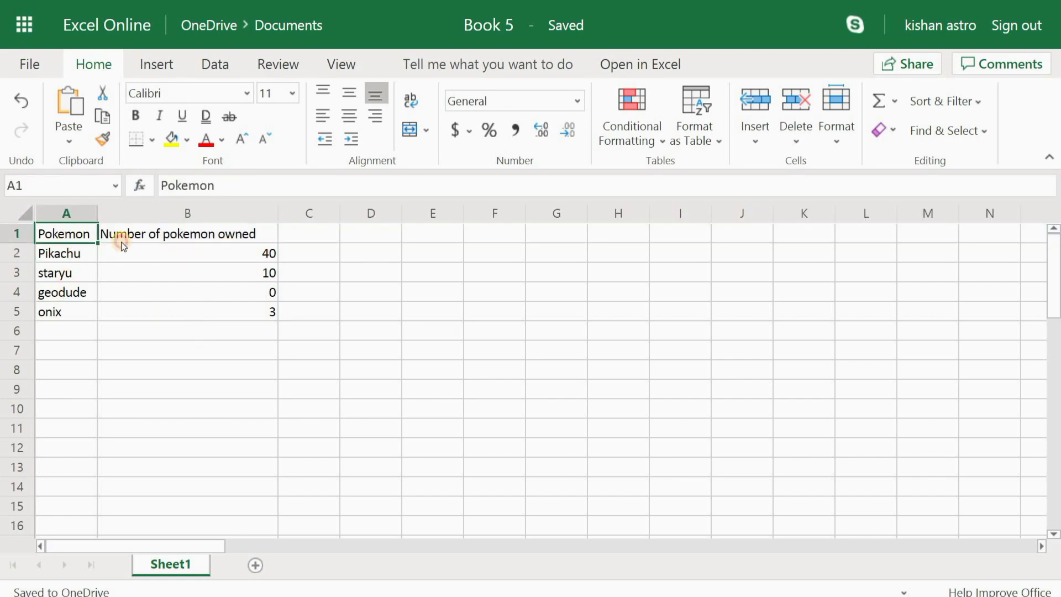
left_click(120, 244)
left_click(31, 235)
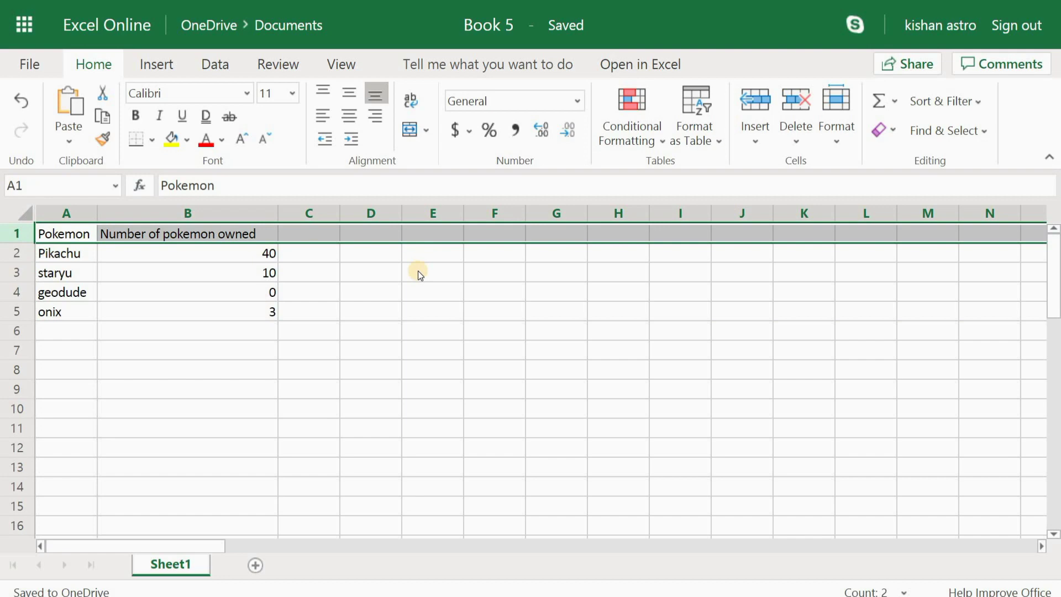
left_click(136, 115)
left_click(389, 294)
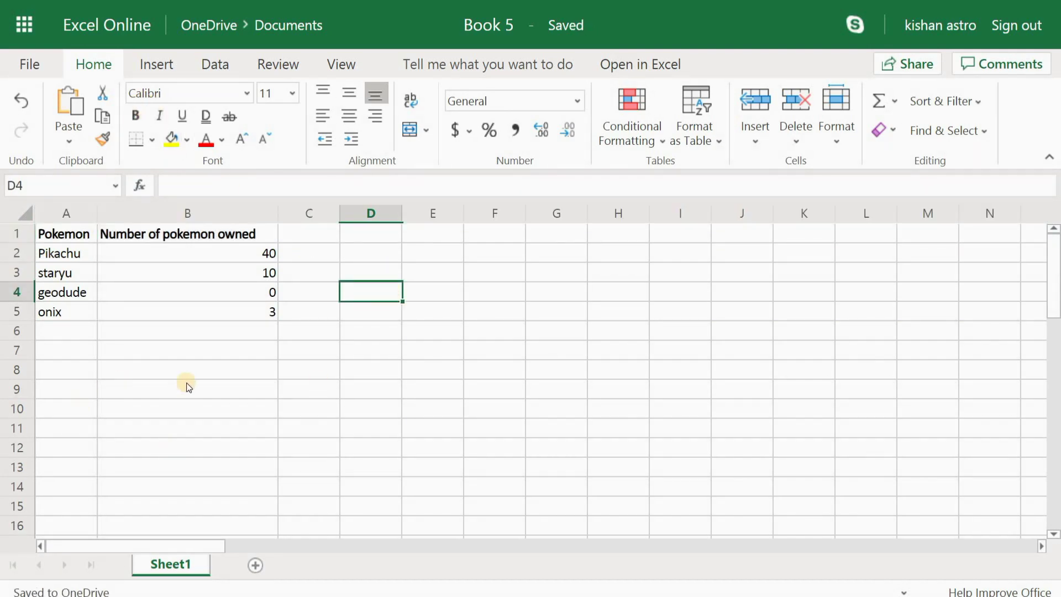
left_click(401, 441)
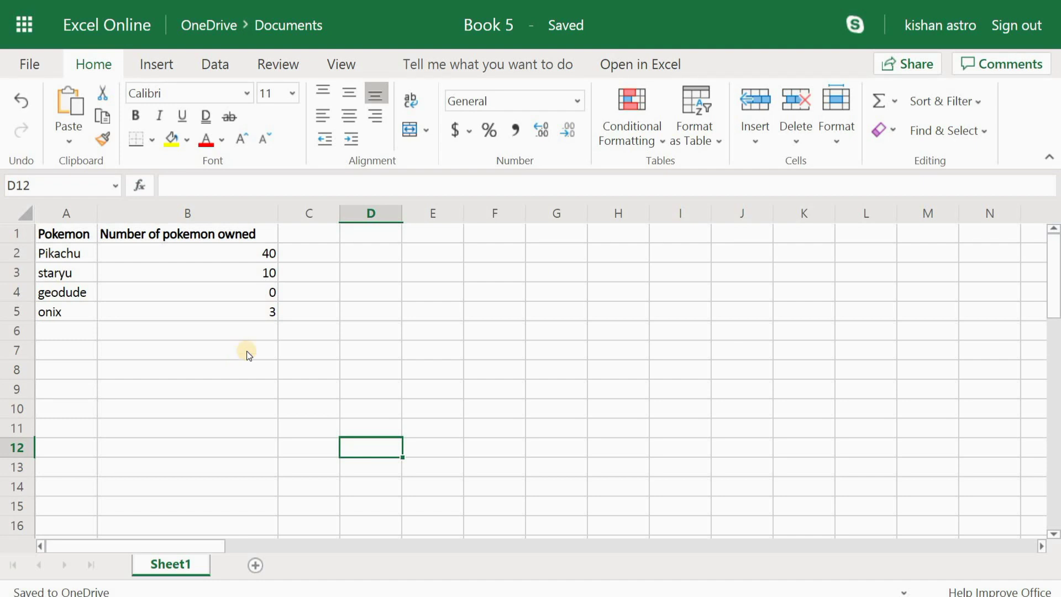
left_click(445, 359)
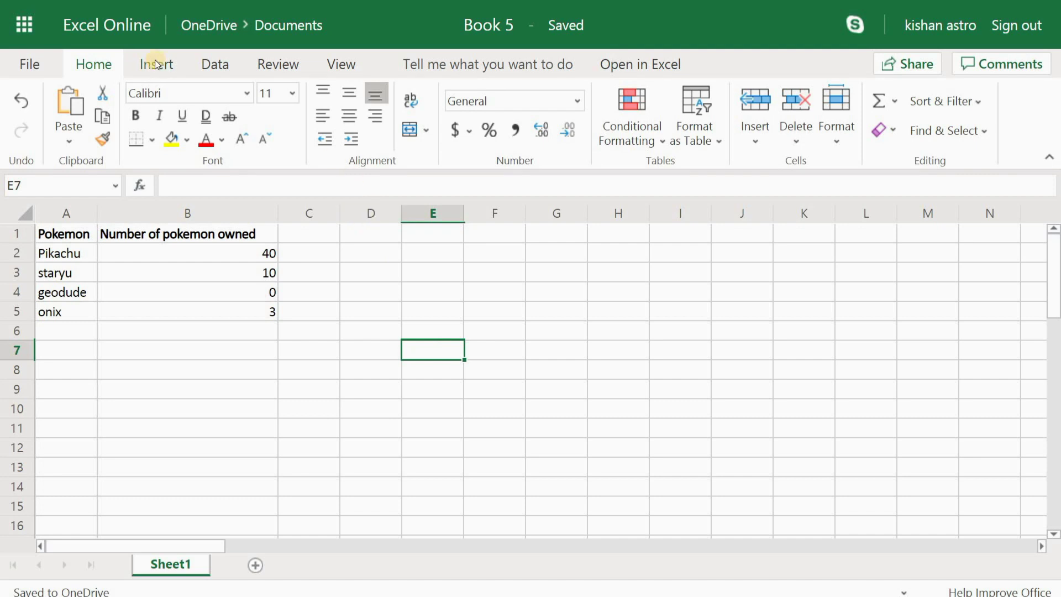
Step: With the Insert commands showing, select A1:B5 and bring up the Bar chart styles
left_click(183, 68)
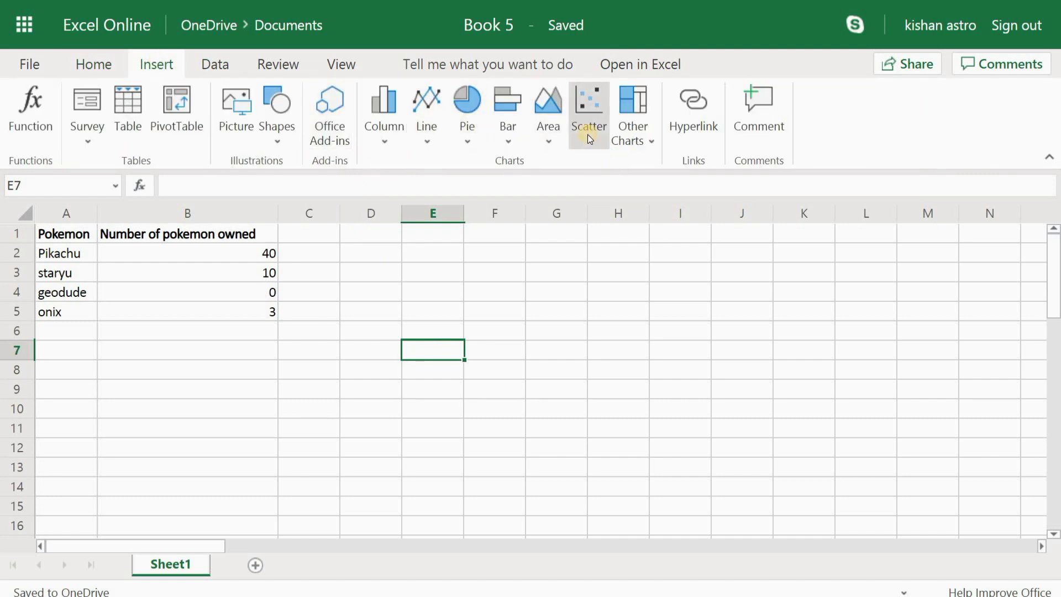
left_click(66, 236)
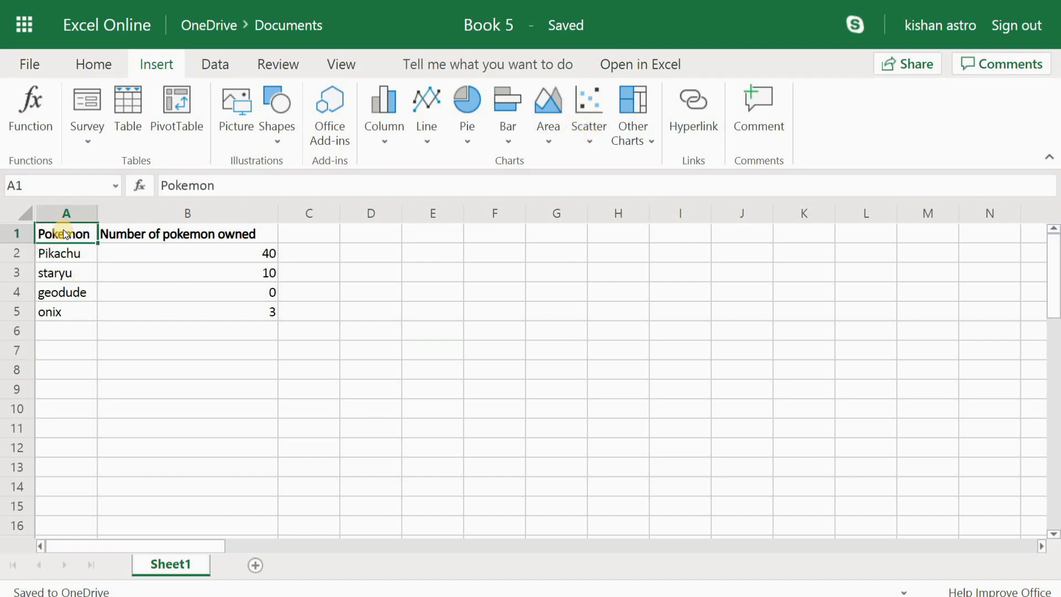
key("shift+Right")
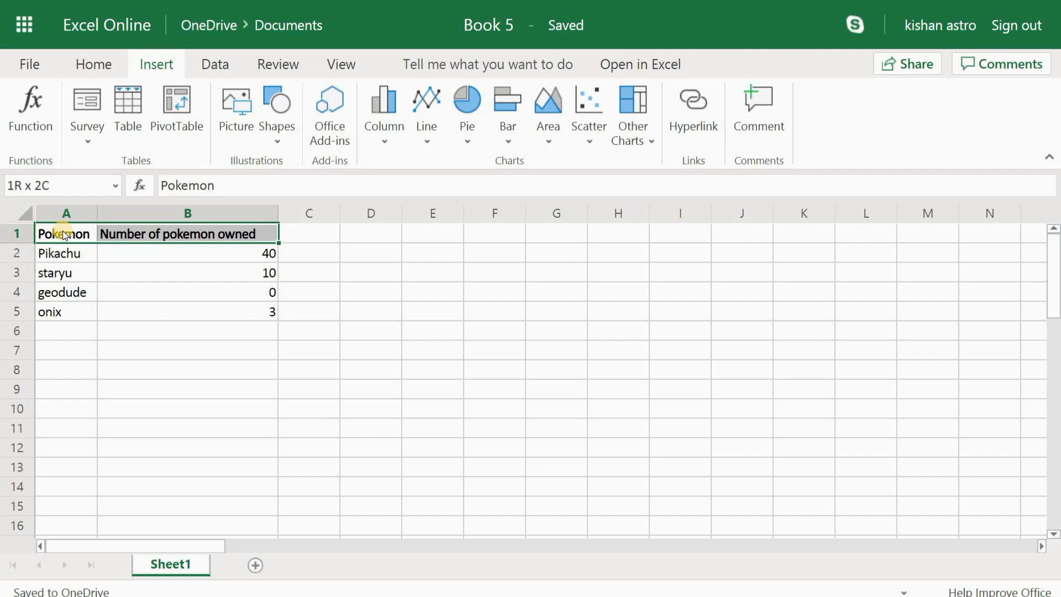
key("shift+Down")
key("shift+Down")
key("shift+Down")
key("shift+Down")
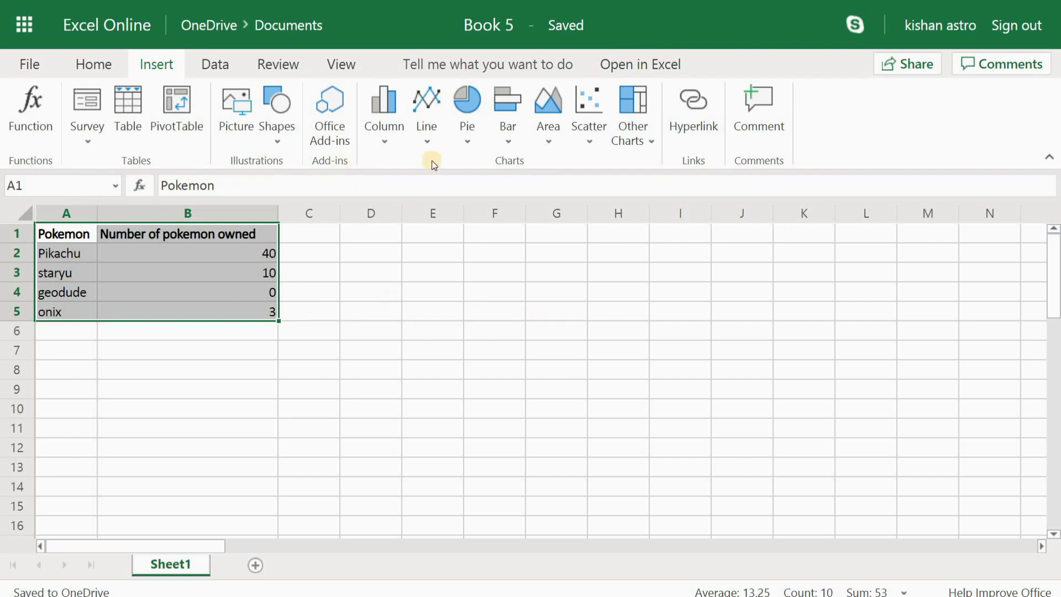
left_click(509, 140)
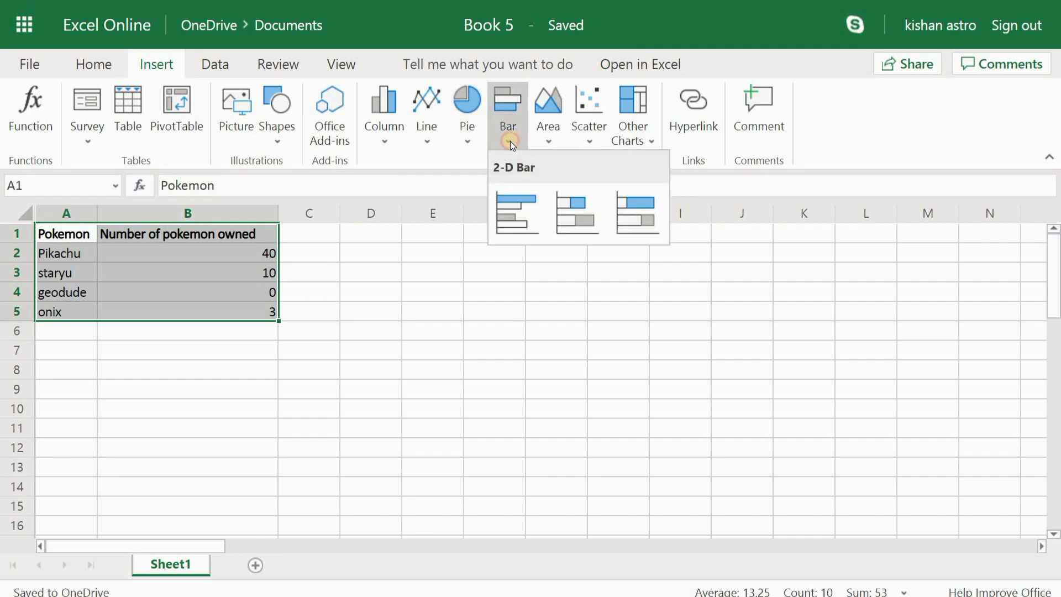
Step: Insert a clustered bar chart of the Pokemon owned counts, then delete it
left_click(518, 208)
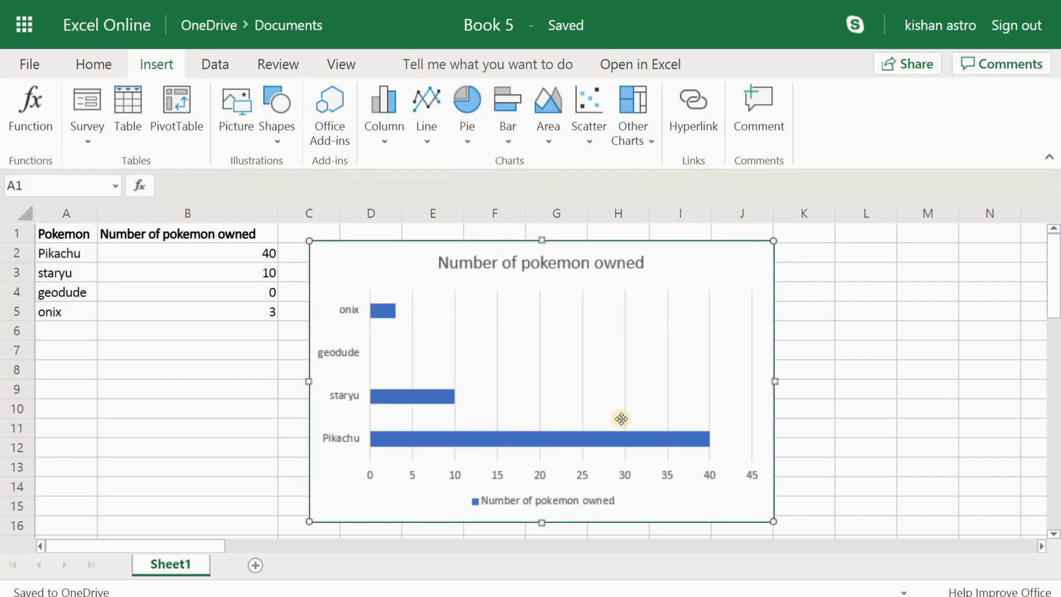
scroll(851, 414, "down", 2)
scroll(851, 419, "up", 2)
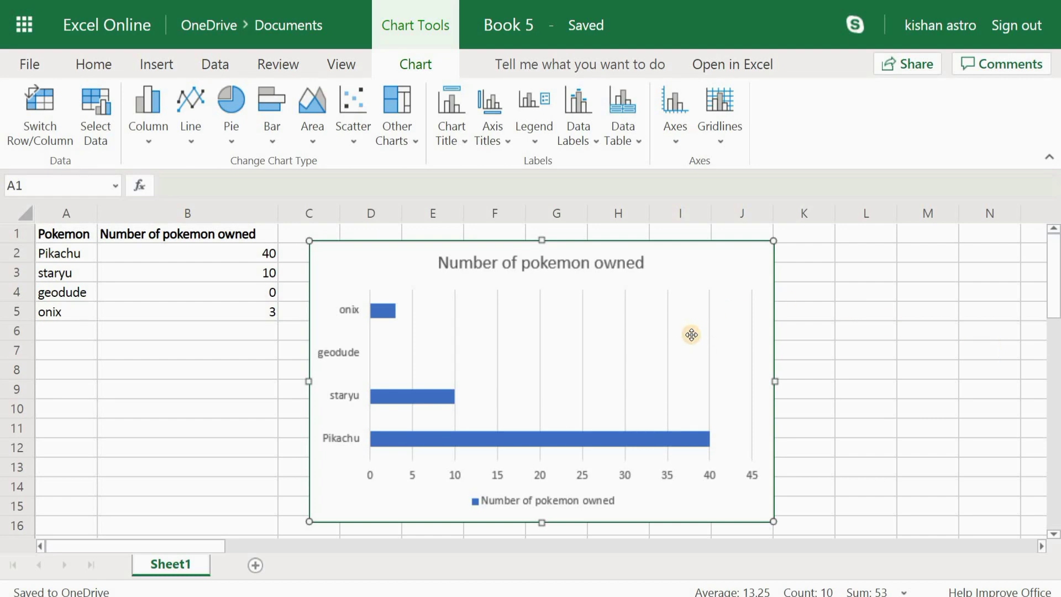
key("Delete")
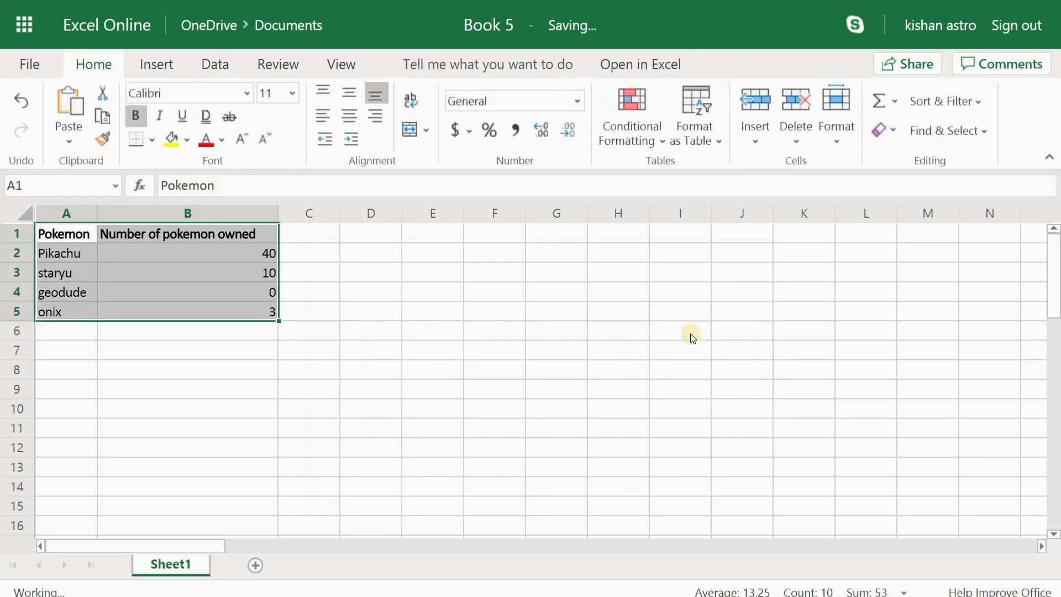
Step: Convert the Pokemon range A1:B5 into a table with a header row
left_click(553, 366)
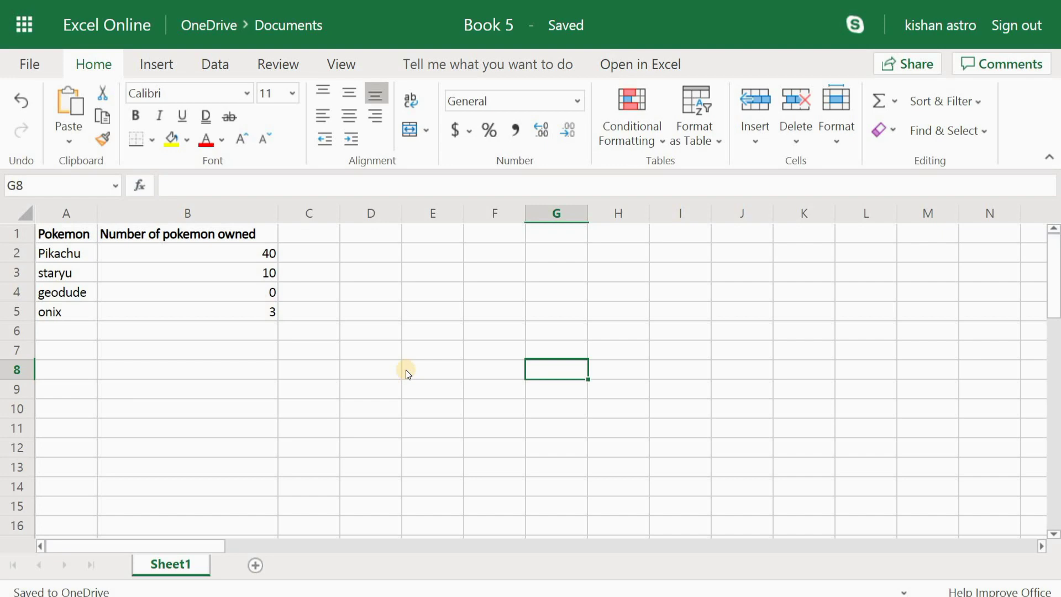
left_click(70, 234)
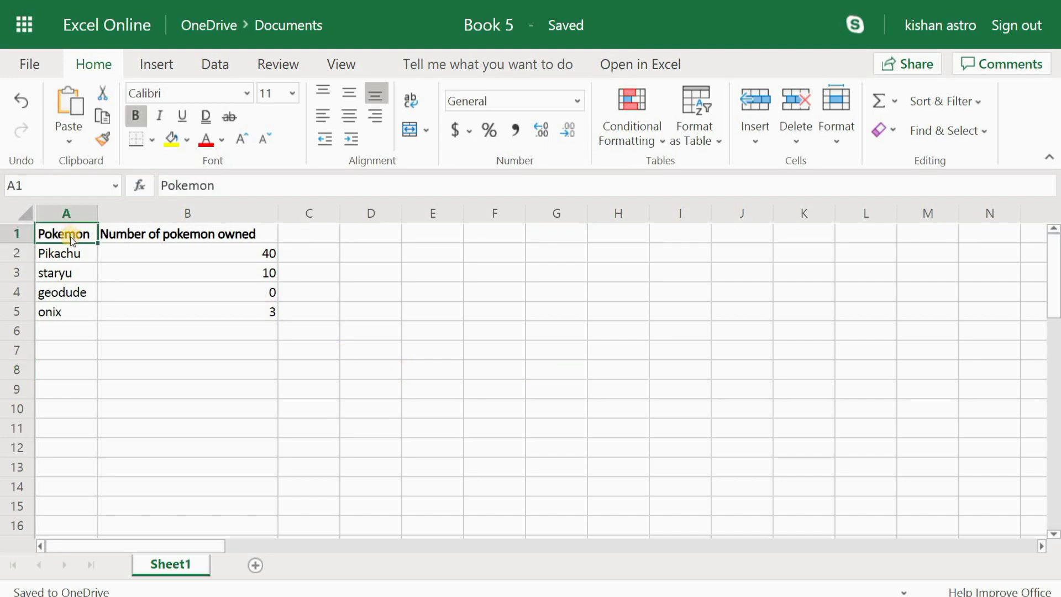
key("shift+Right")
key("shift+Down")
key("shift+Down")
key("shift+Down")
key("shift+Down")
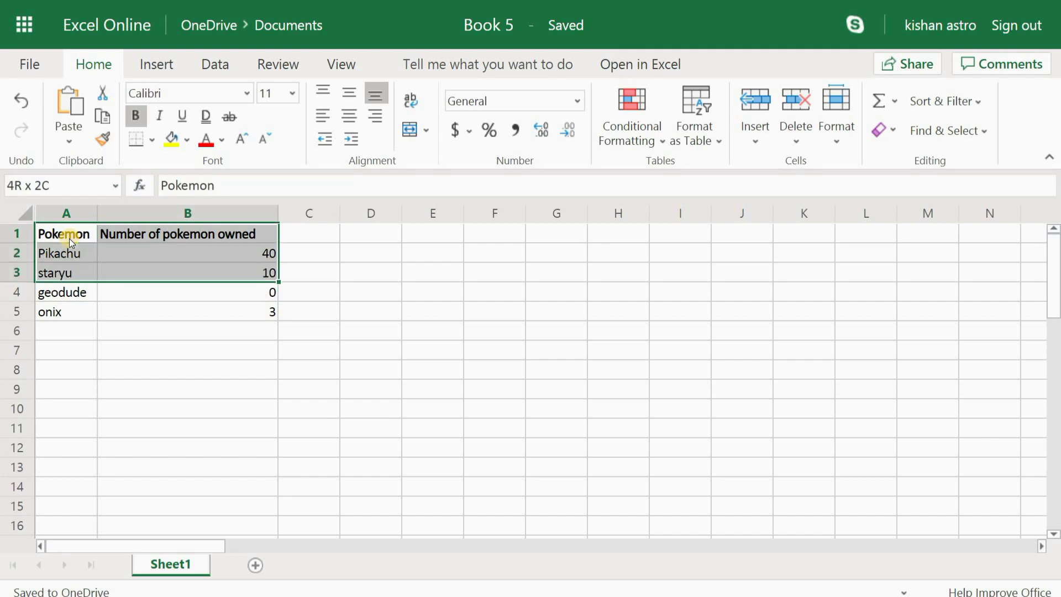
left_click(167, 63)
left_click(132, 107)
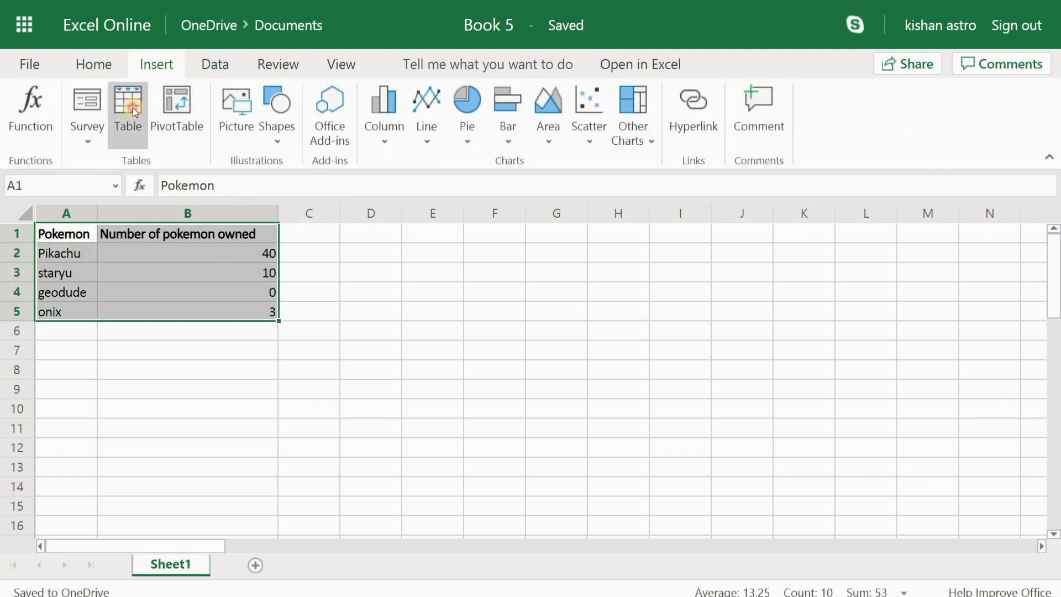
left_click(537, 349)
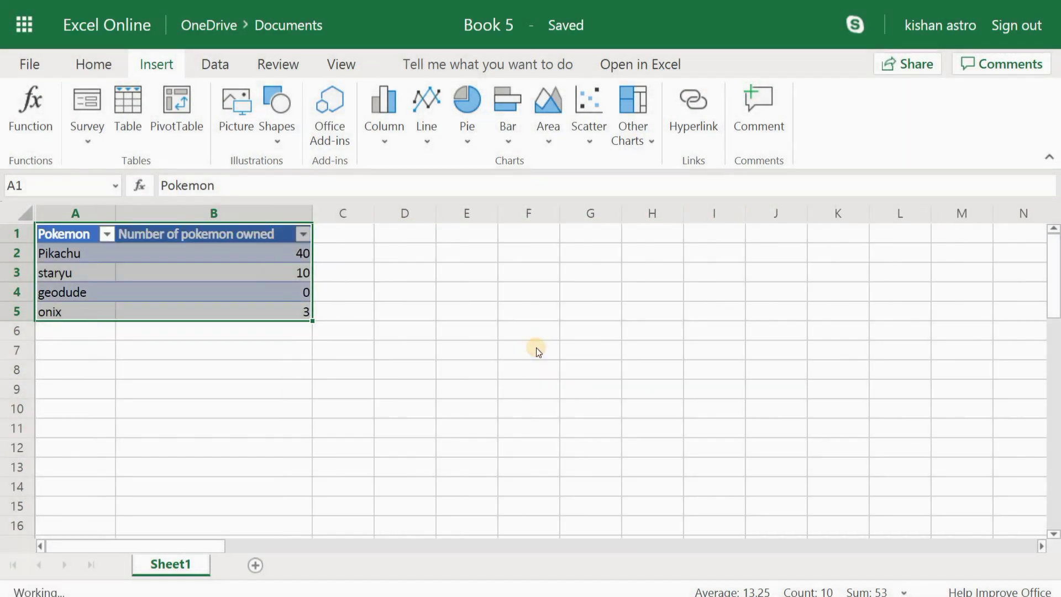
left_click(537, 348)
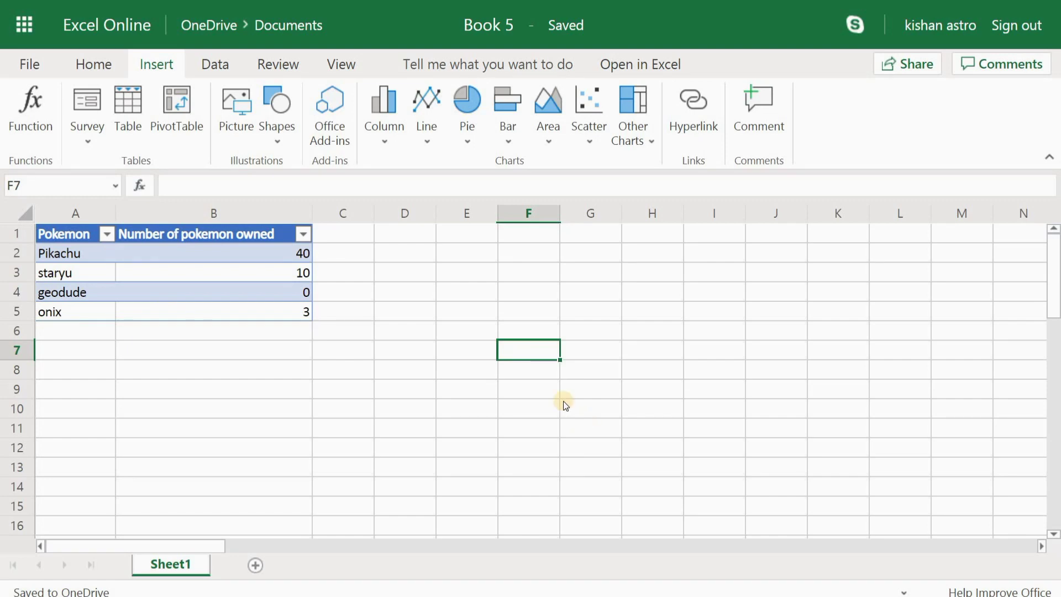
left_click(399, 408)
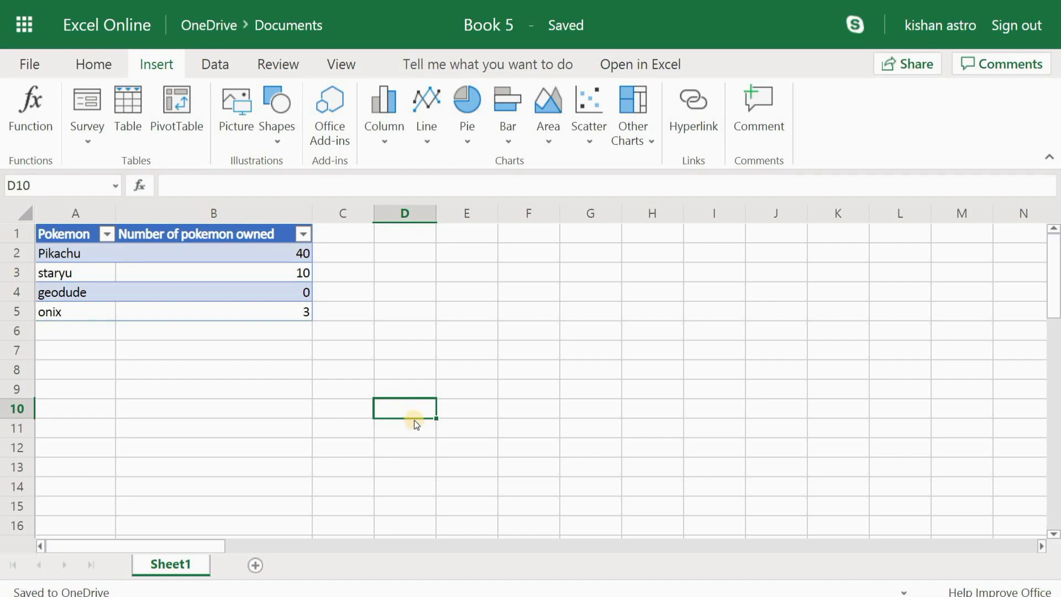
scroll(616, 342, "down", 2)
scroll(622, 350, "up", 2)
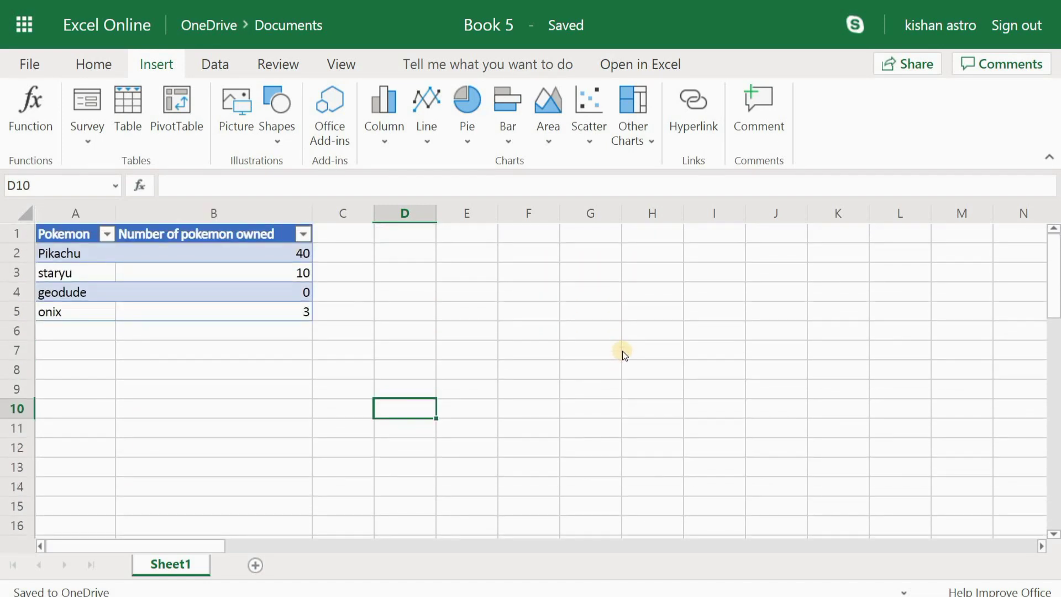